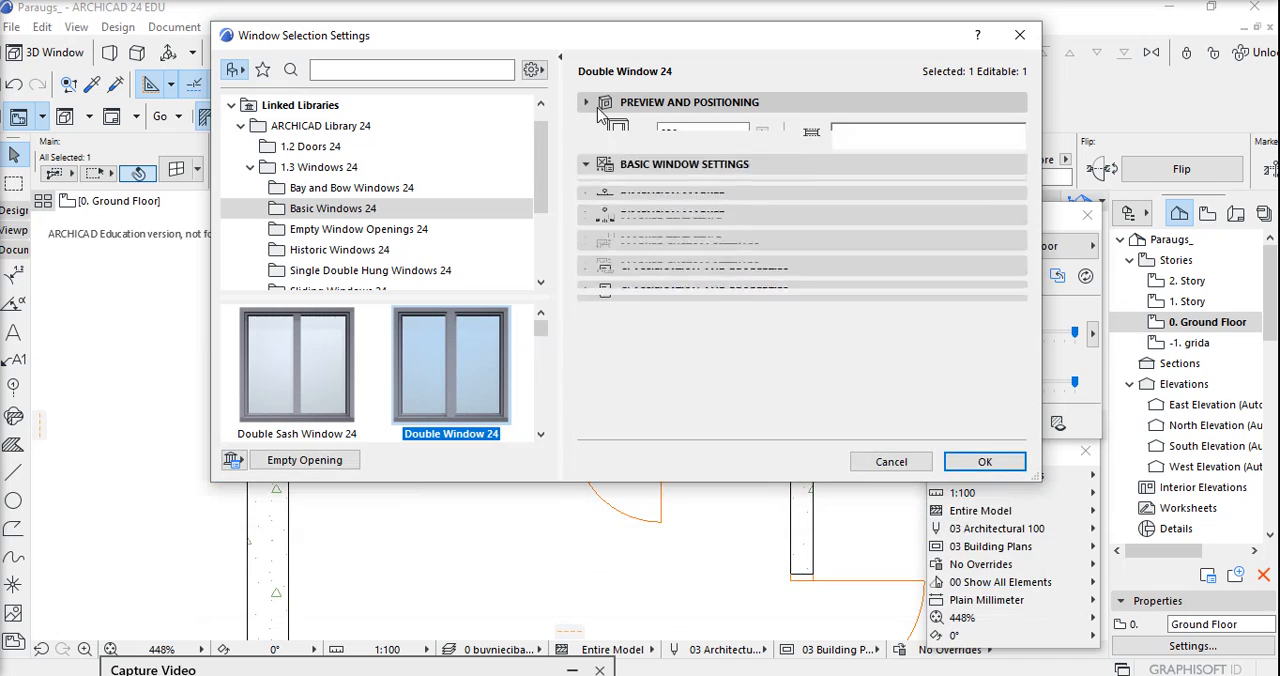
View the double window's preview in floor plan, elevation and 3D.
click(811, 133)
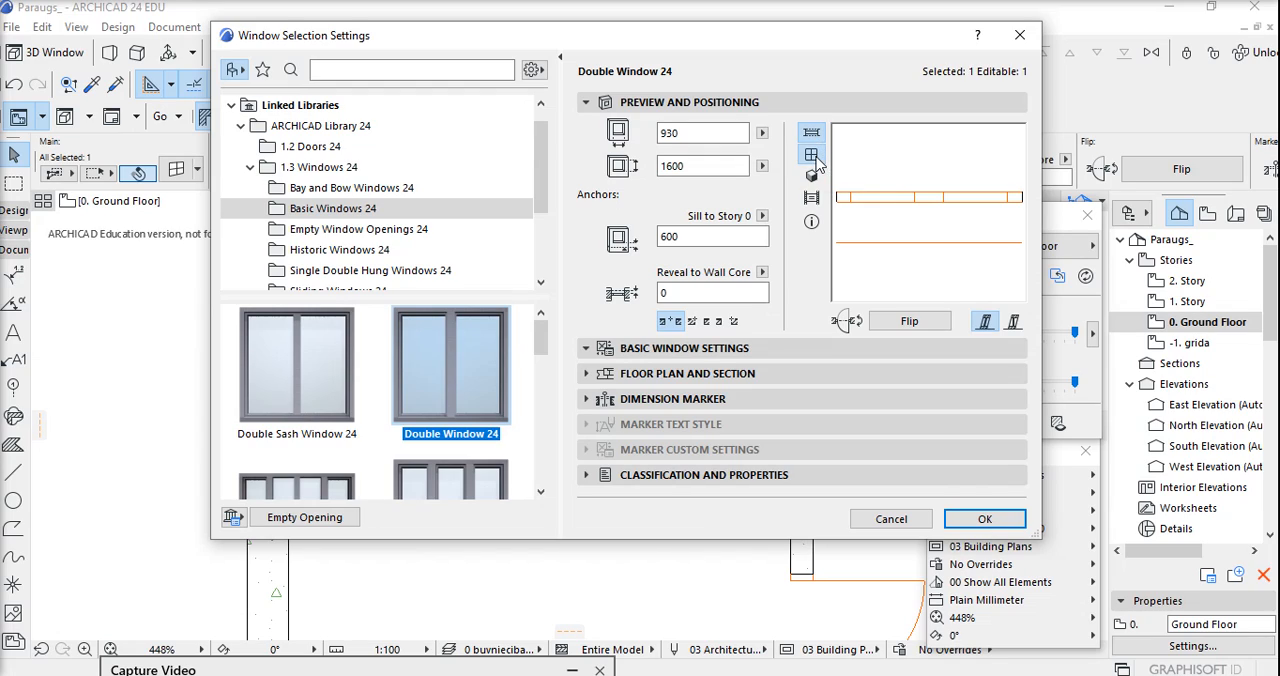
click(812, 157)
click(812, 177)
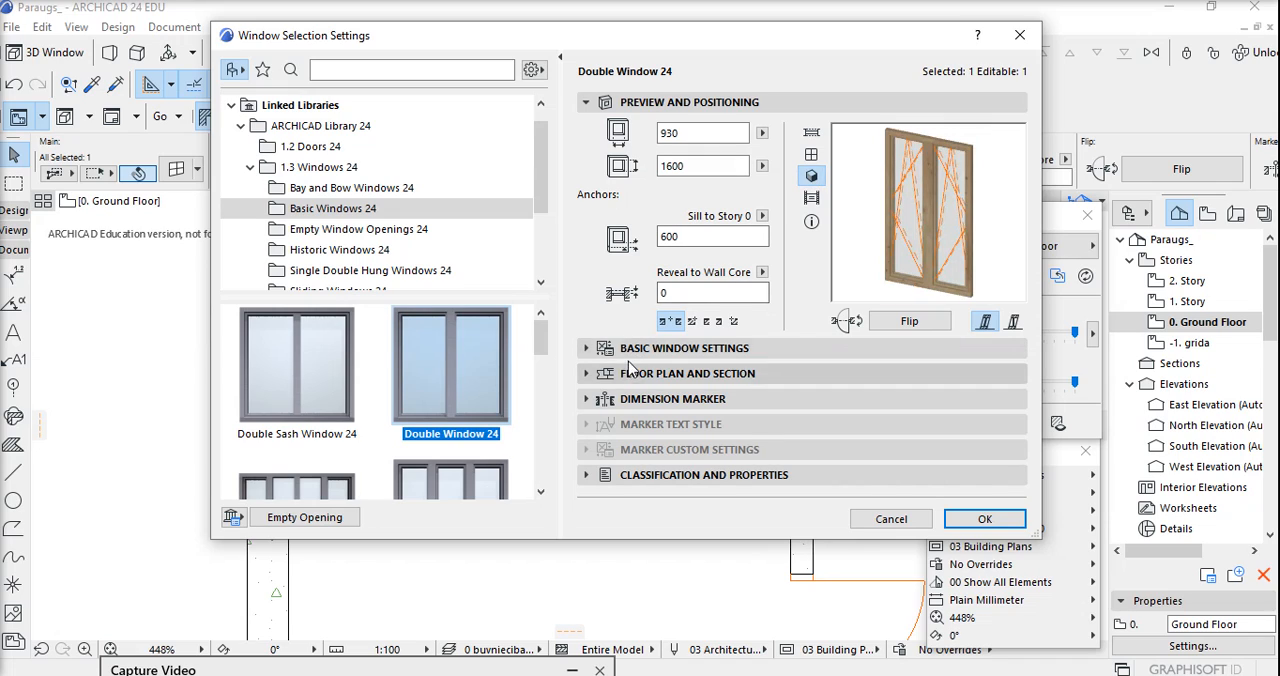
Set the opening type to Fixed Glass for Main Sash 1 and Tilt-Turn for Main Sash 2, and check the 3D preview.
click(585, 350)
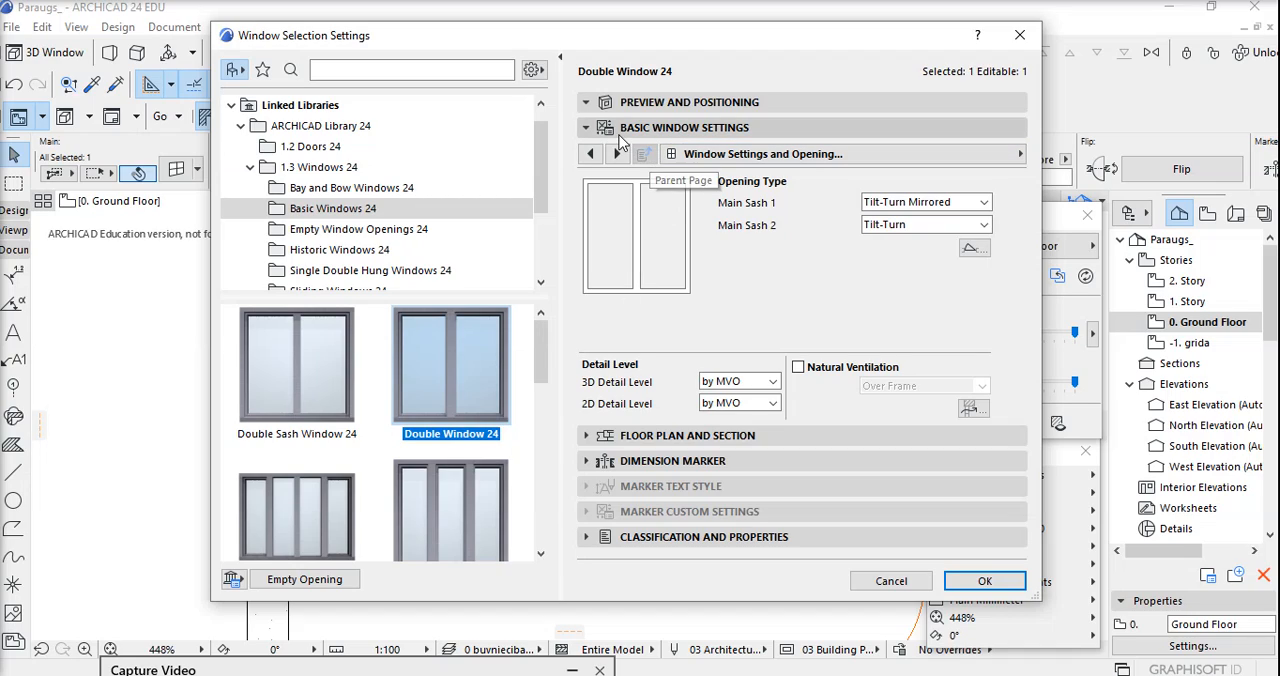
click(698, 163)
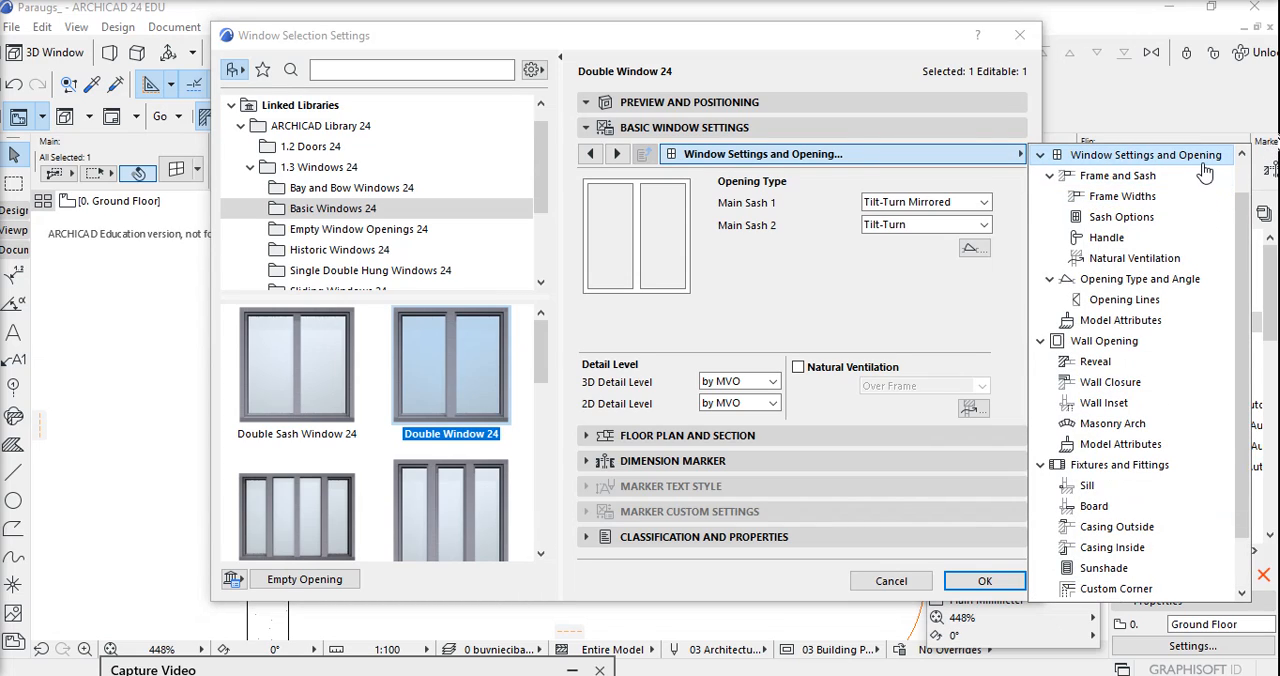
click(905, 290)
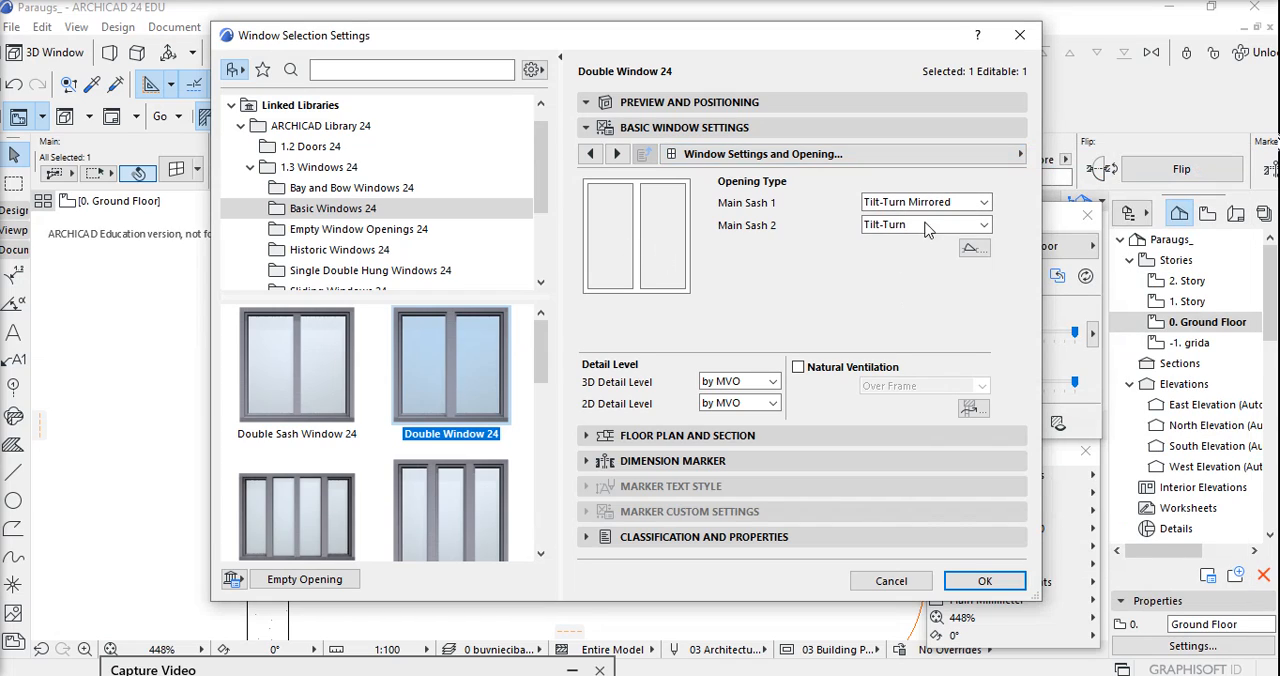
click(968, 203)
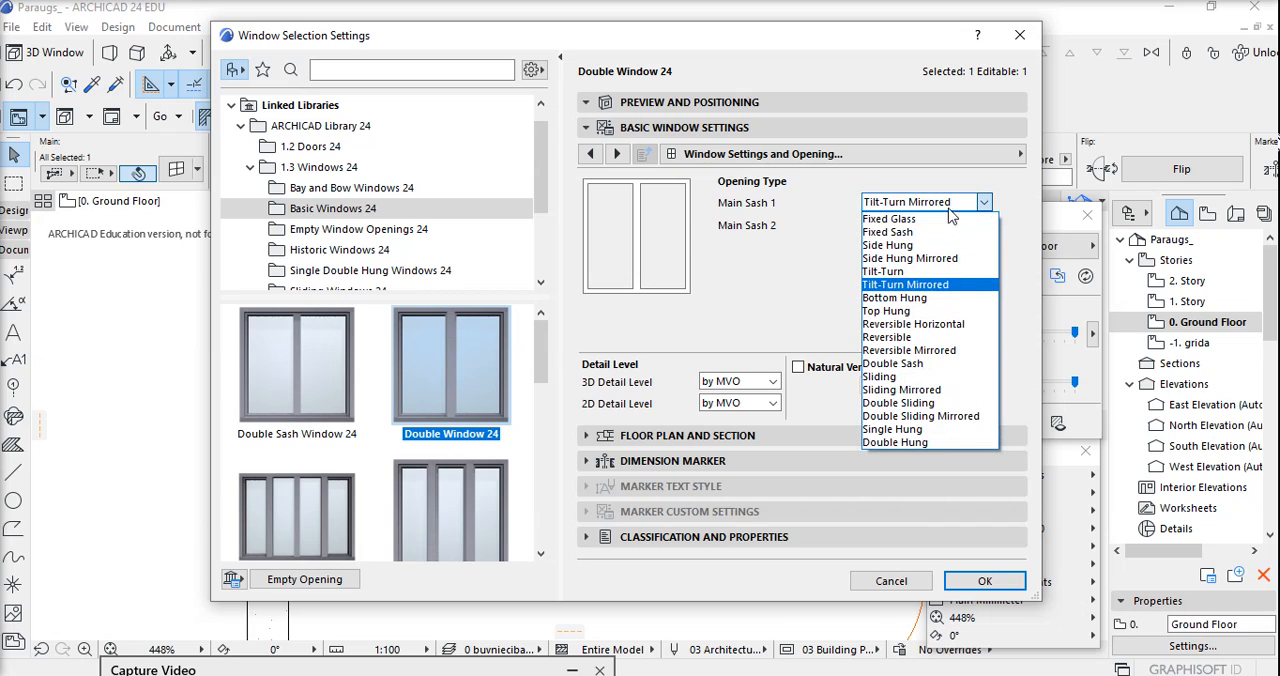
click(920, 220)
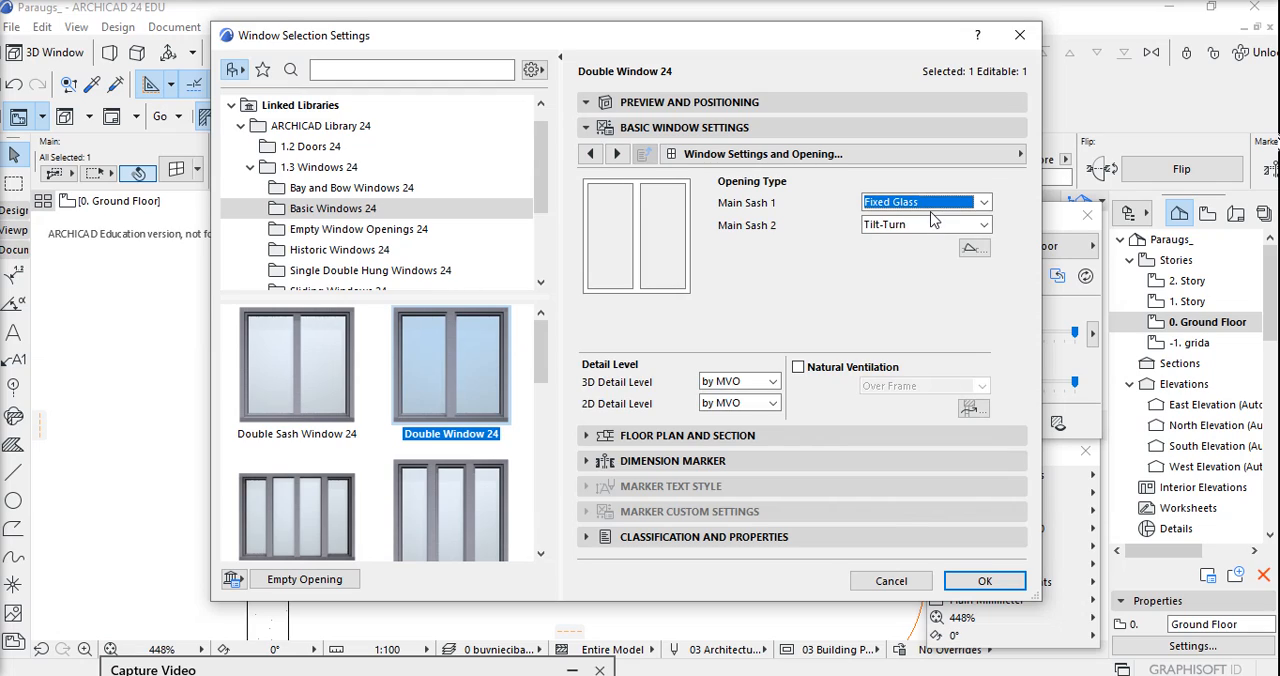
click(933, 226)
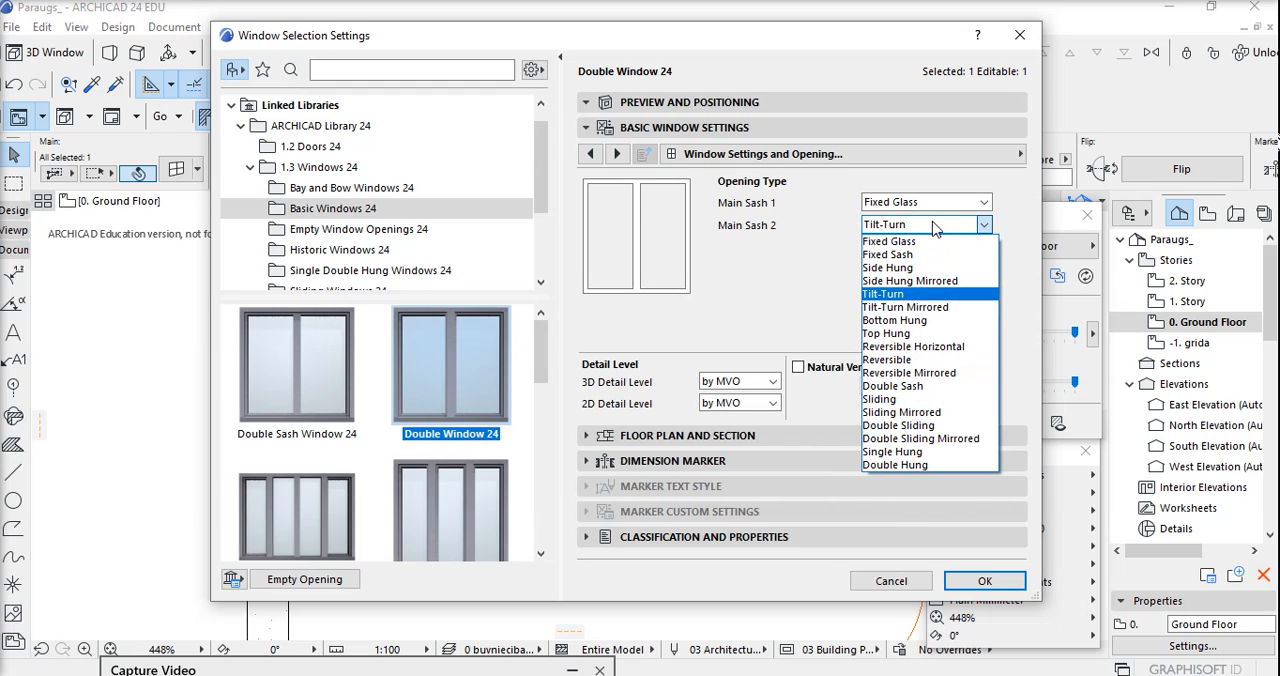
click(922, 296)
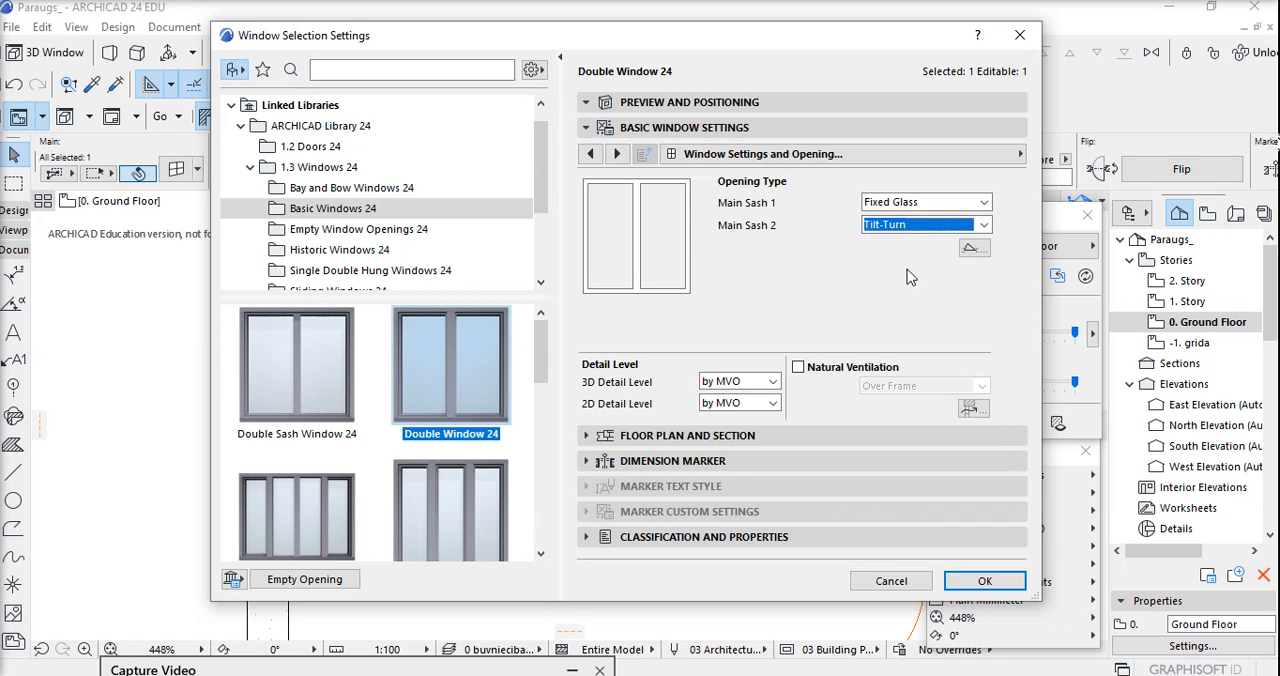
click(603, 108)
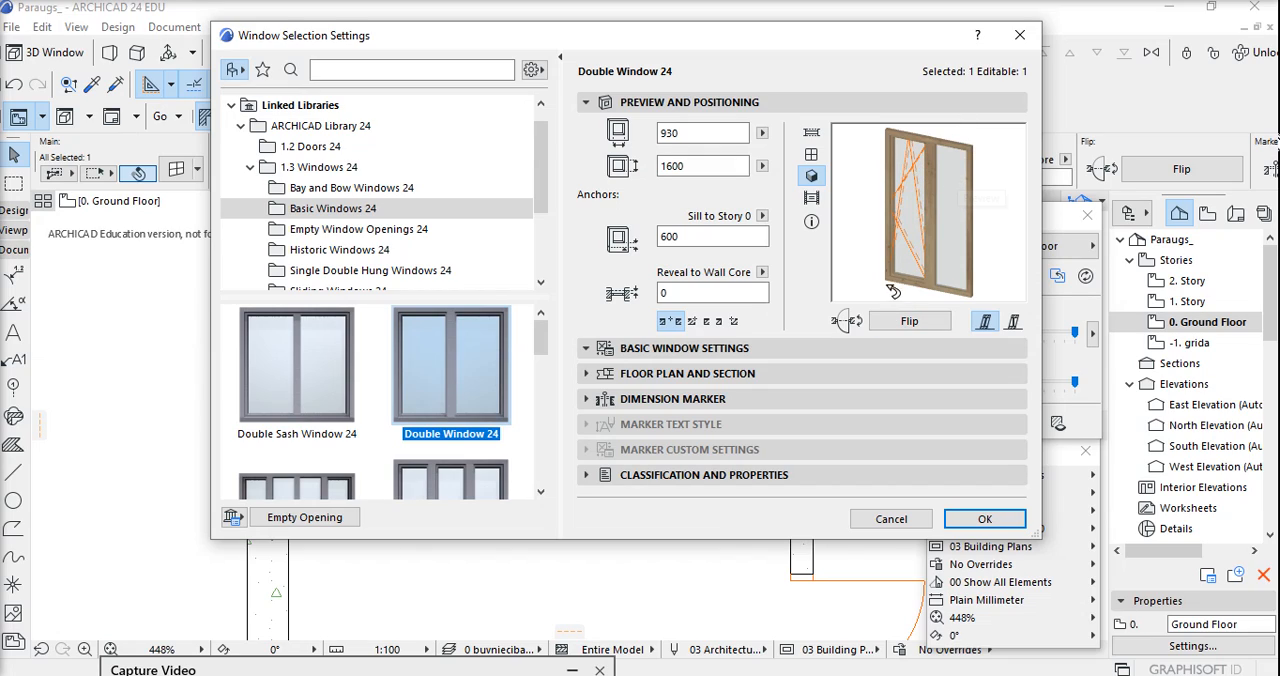
In the window's model attributes, set the Sash Inside surface to Paint - Glossy White.
click(588, 360)
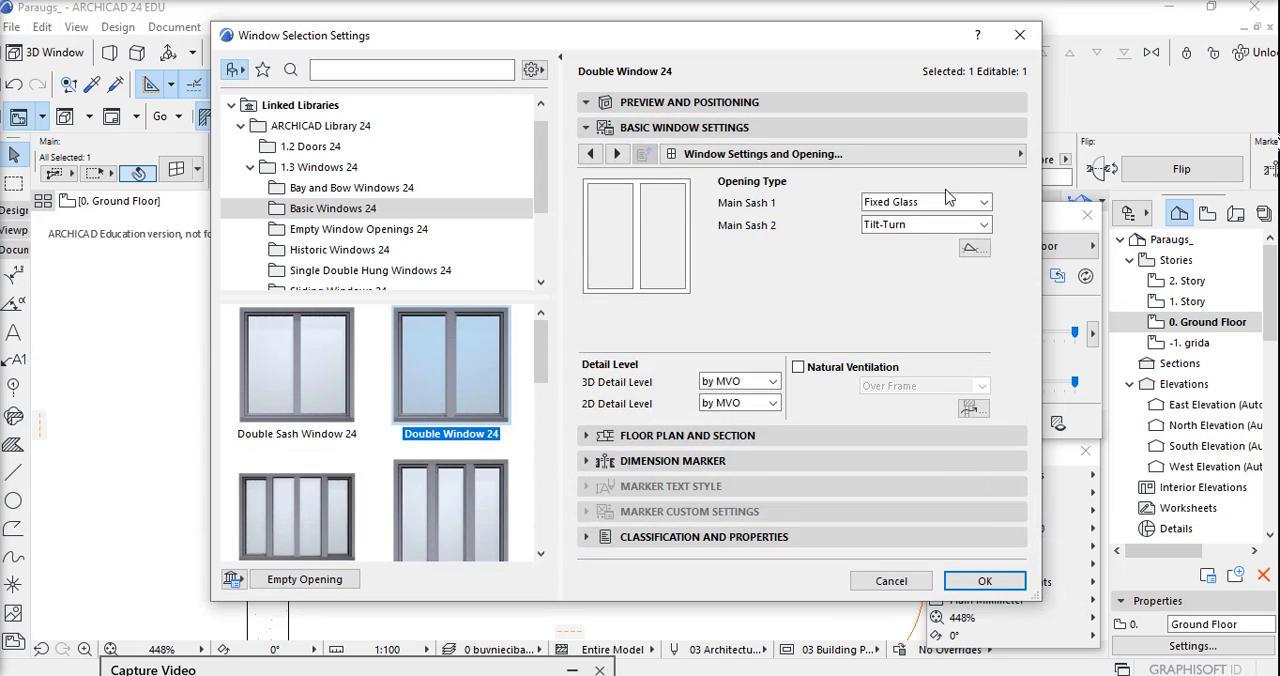
click(958, 156)
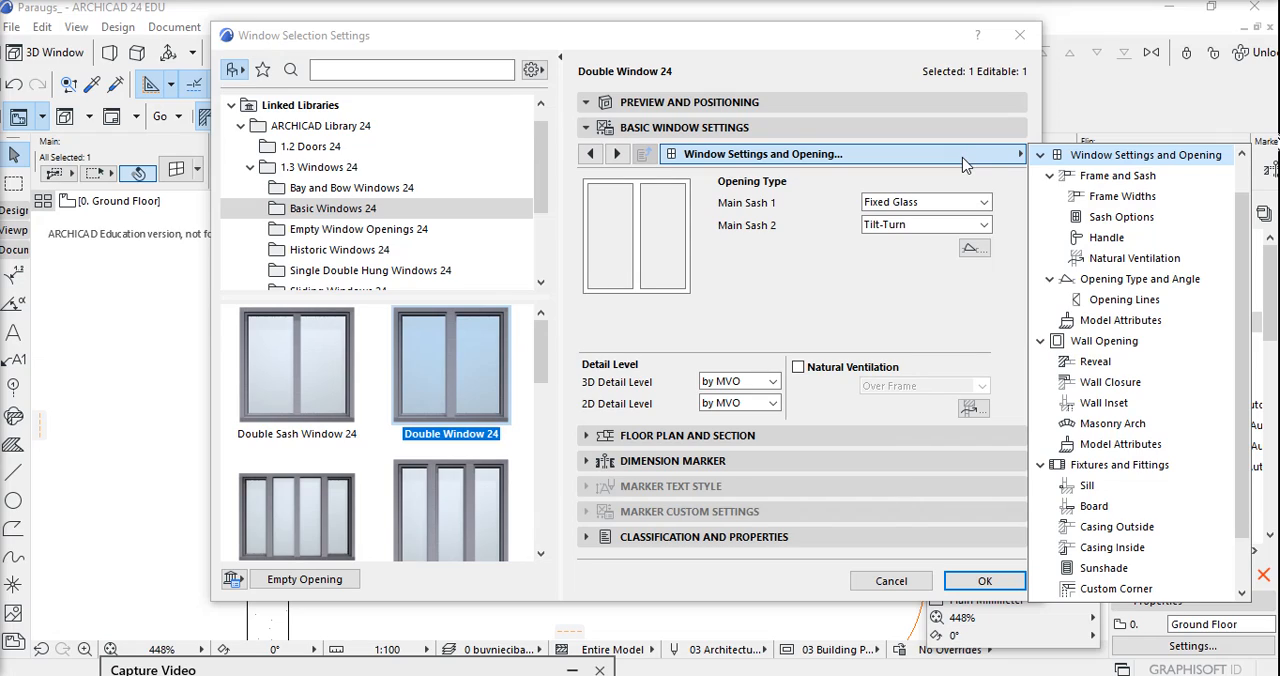
click(1143, 324)
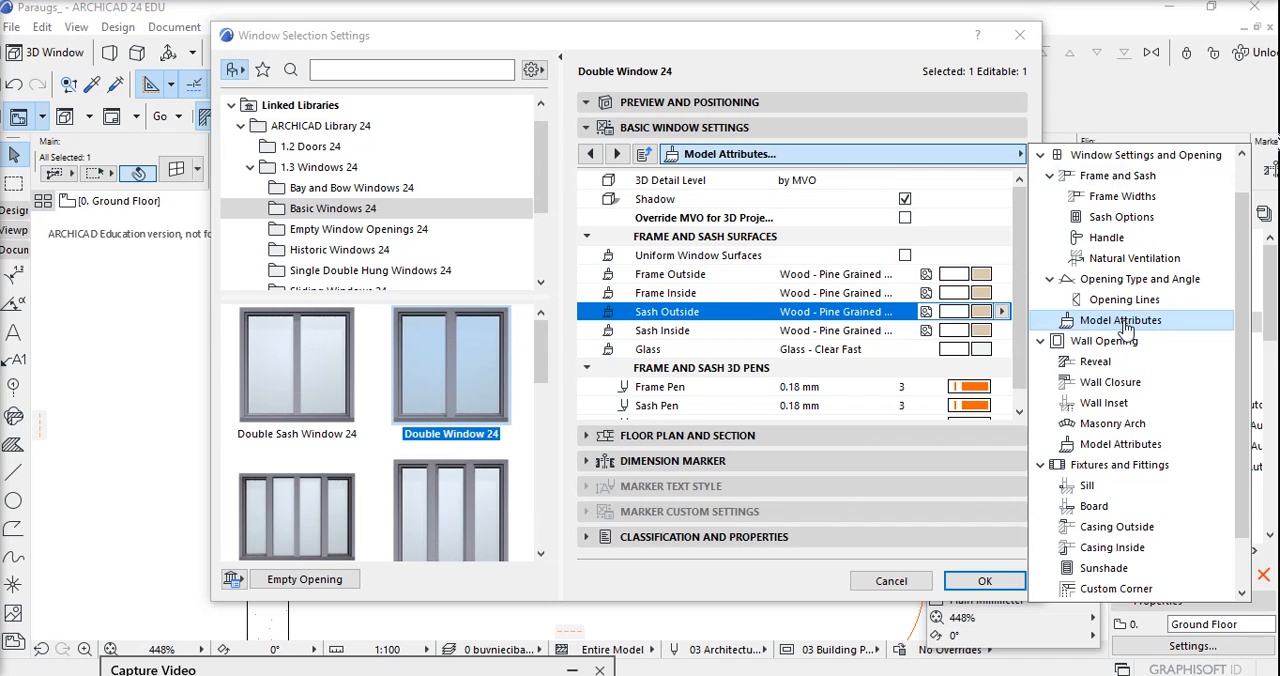
click(1006, 320)
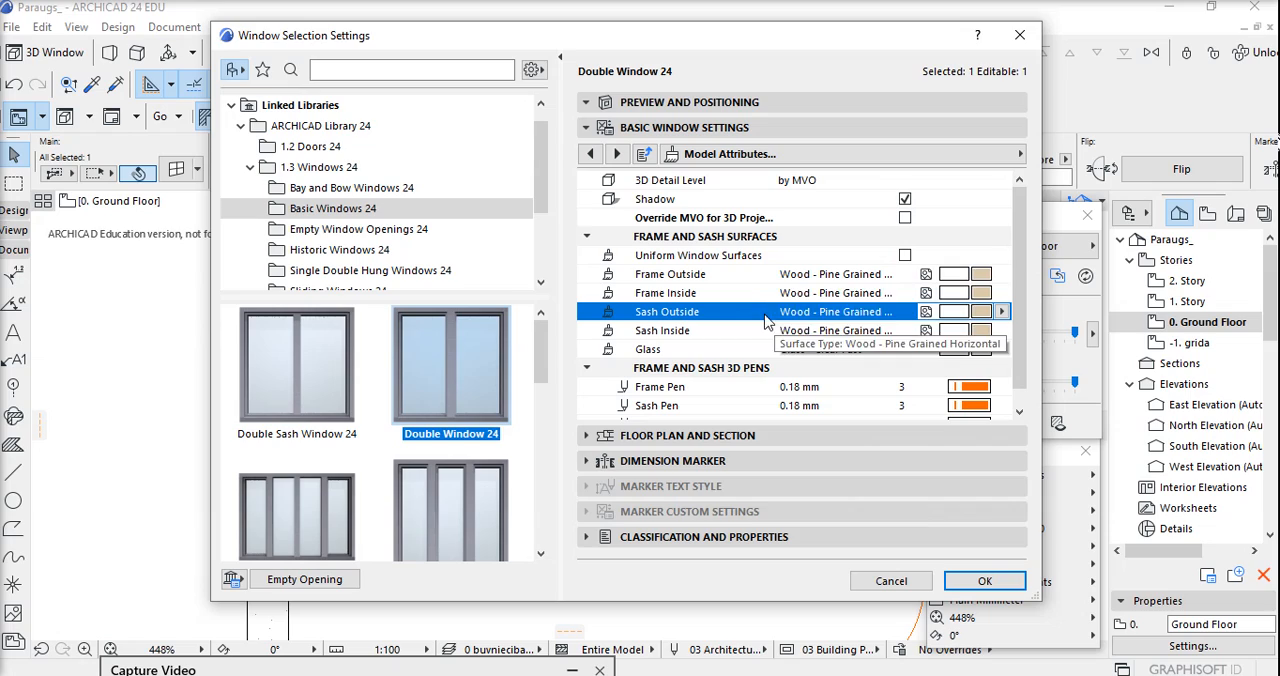
click(691, 278)
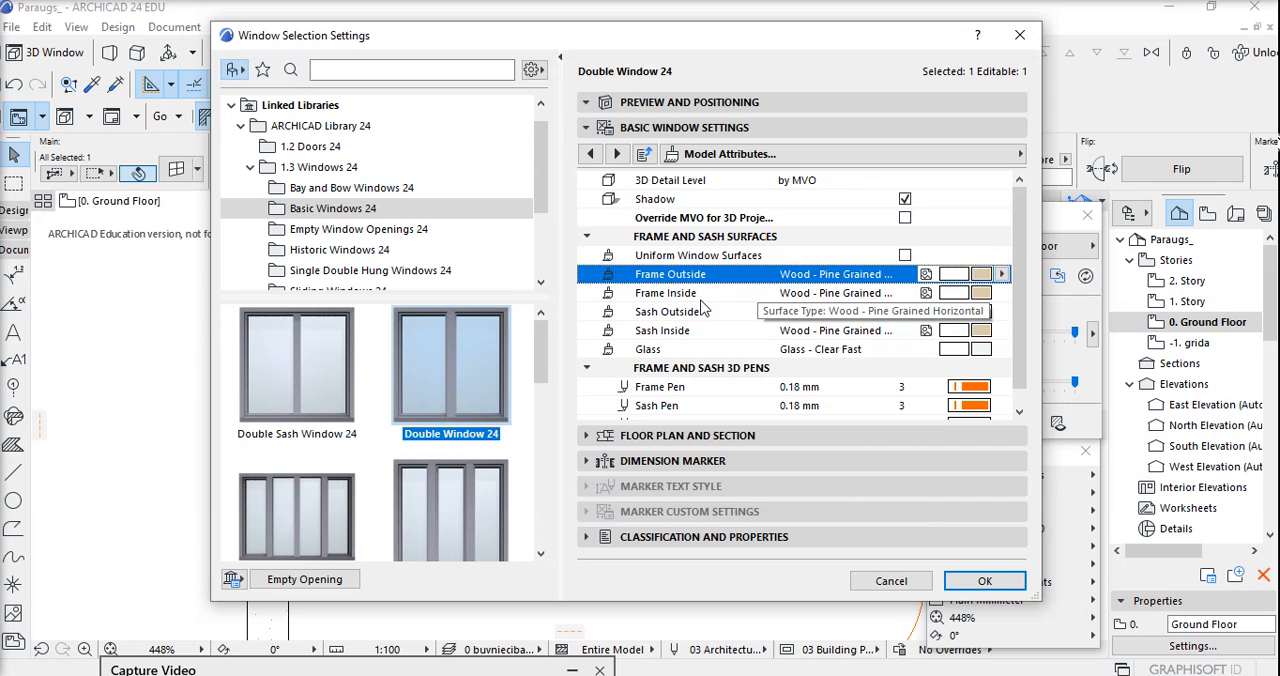
click(701, 296)
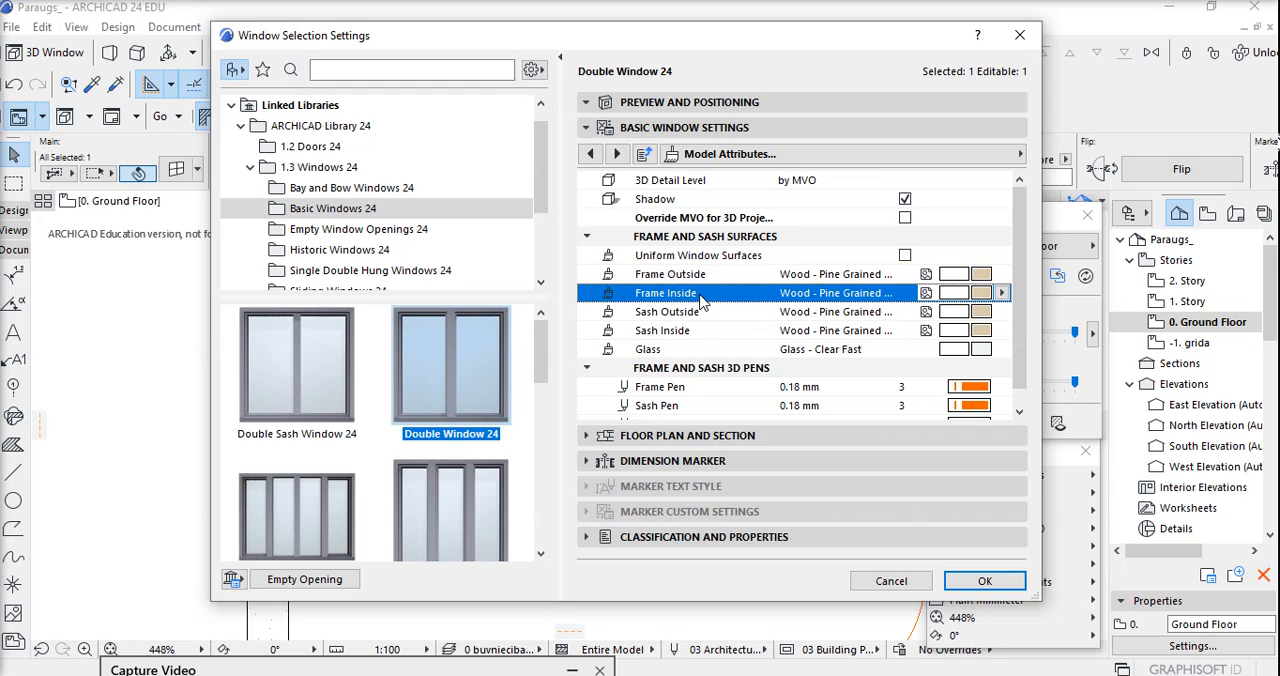
click(703, 314)
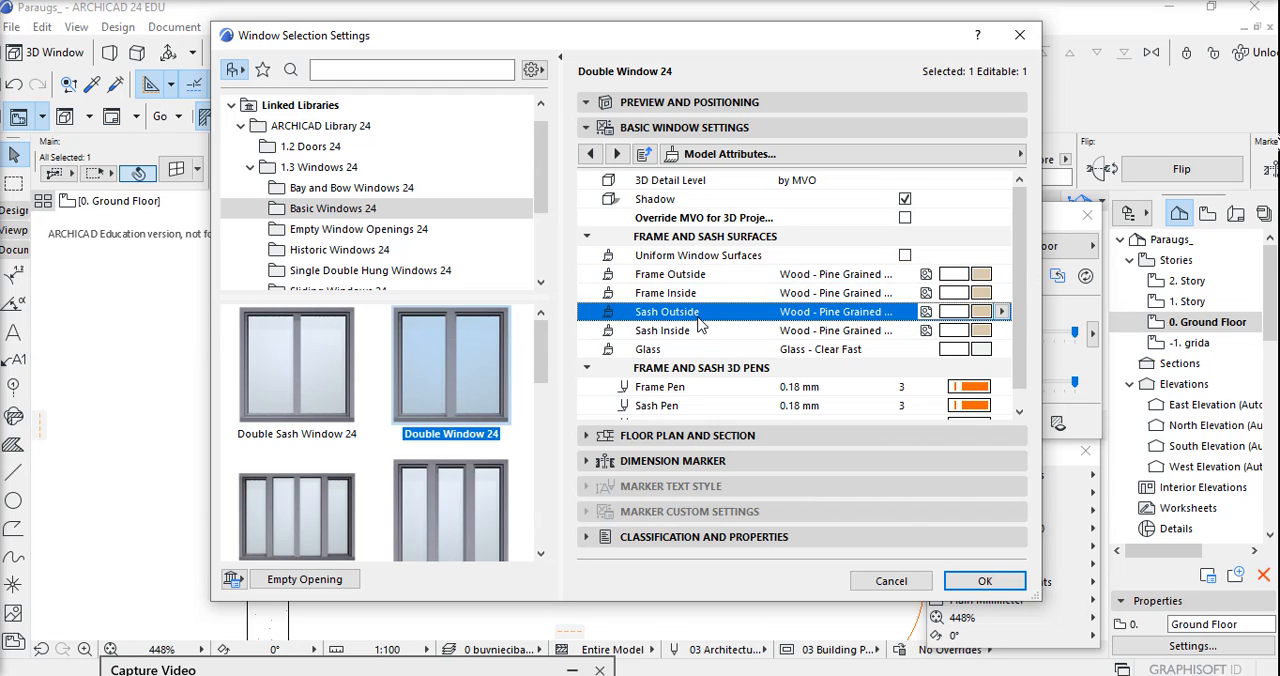
click(695, 331)
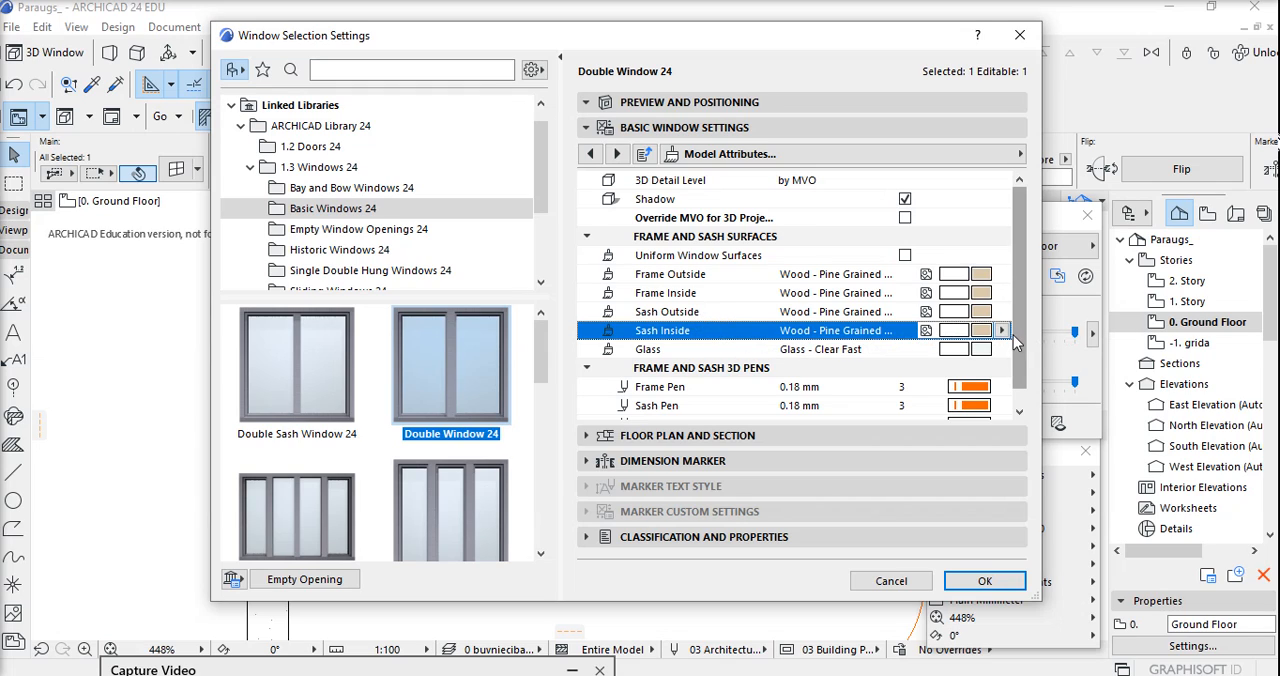
click(1002, 331)
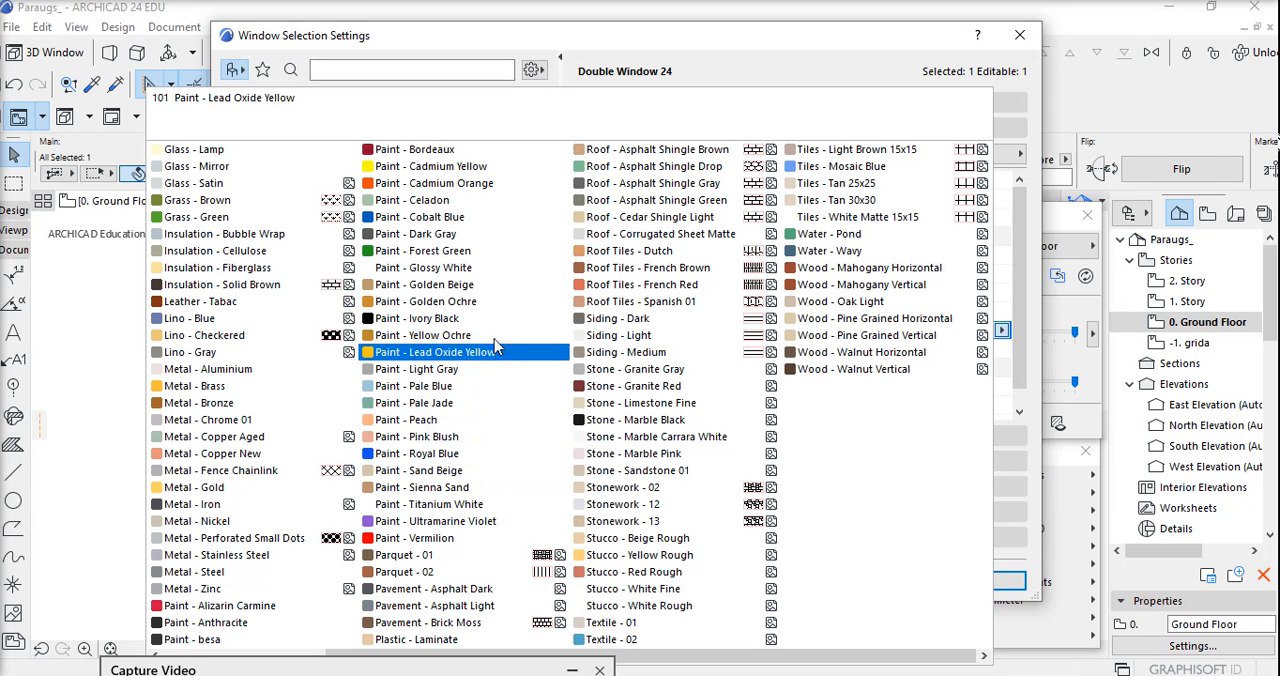
click(480, 268)
Set the Sash Outside, Frame Inside and Frame Outside surfaces to Paint - Glossy White.
click(985, 314)
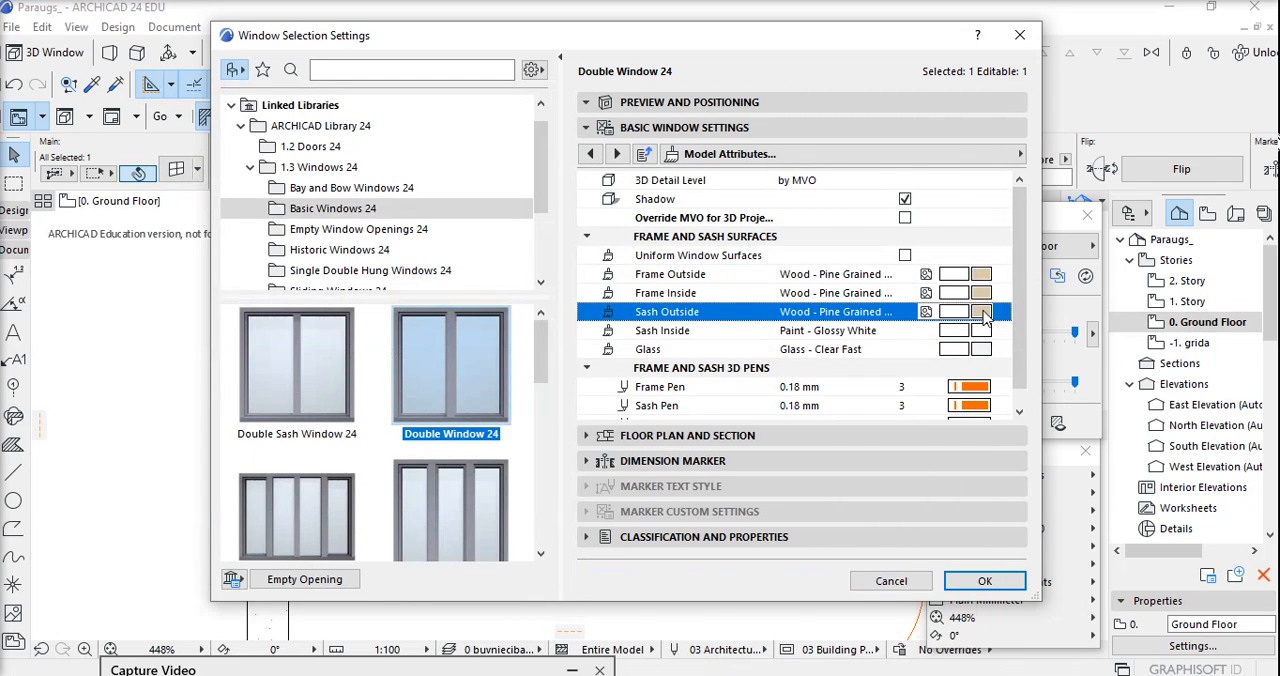
click(985, 314)
click(480, 268)
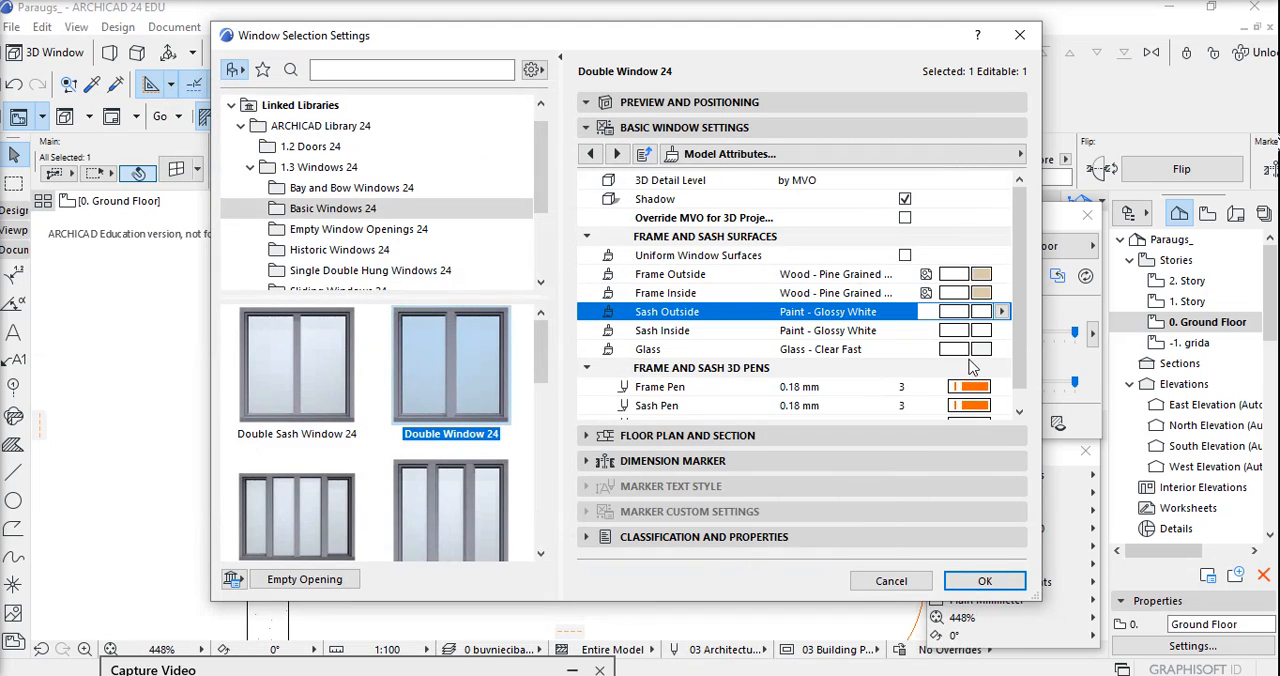
click(985, 312)
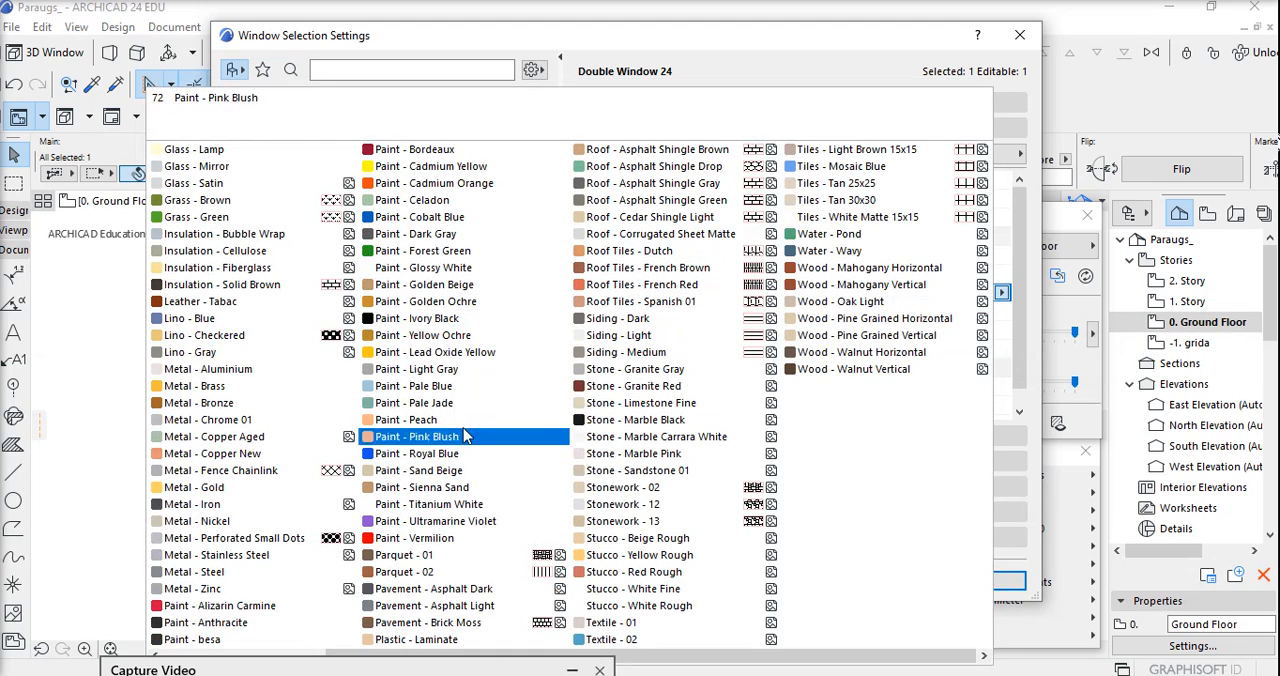
click(480, 268)
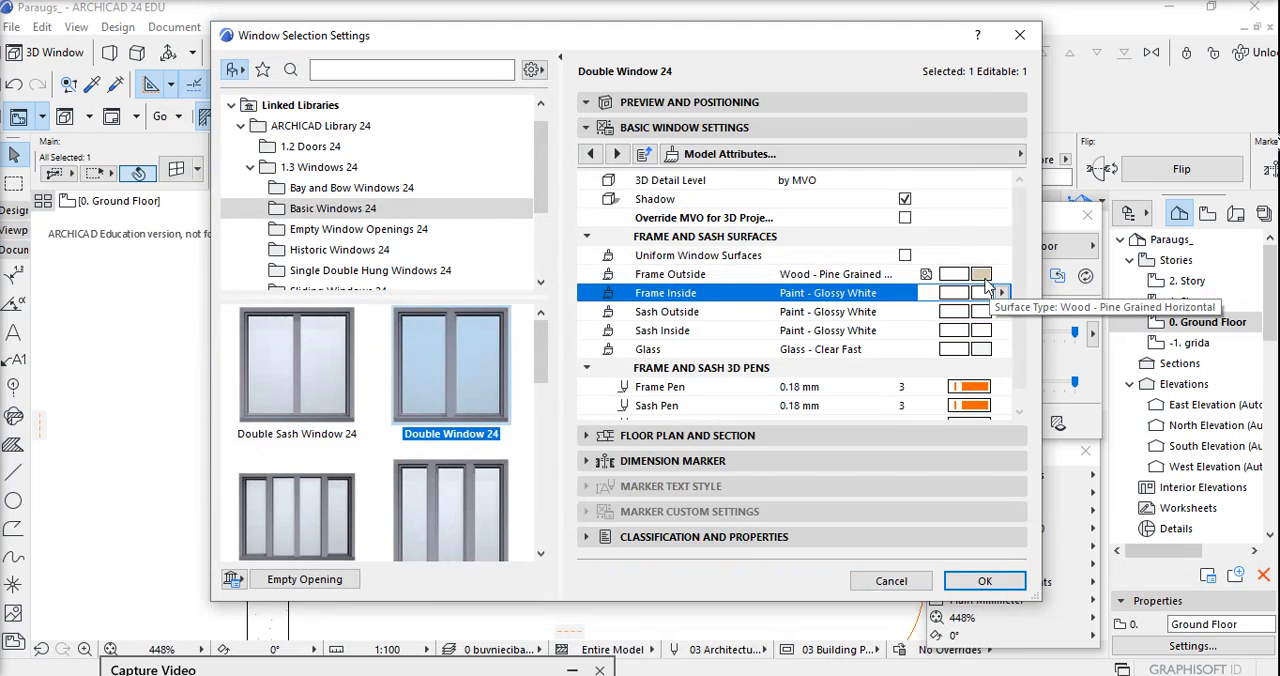
click(985, 278)
click(484, 266)
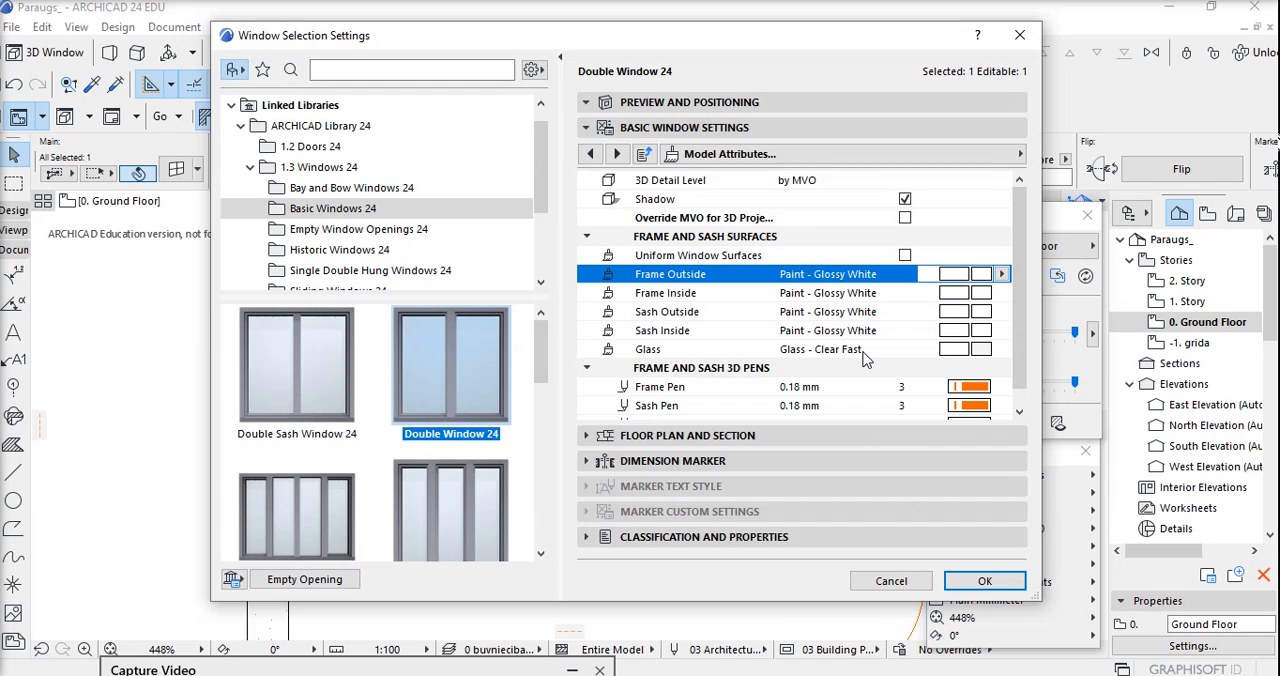
Add a board to the window and set its side extensions to 100 on both ends.
click(728, 158)
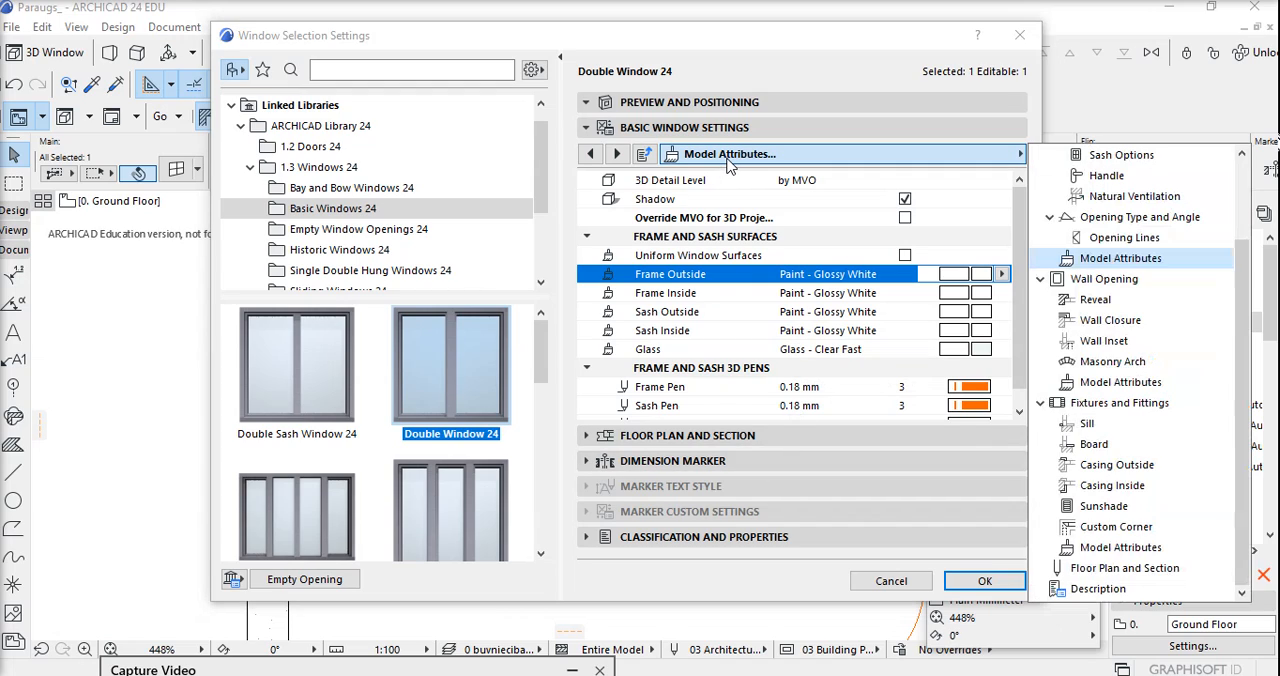
click(1110, 449)
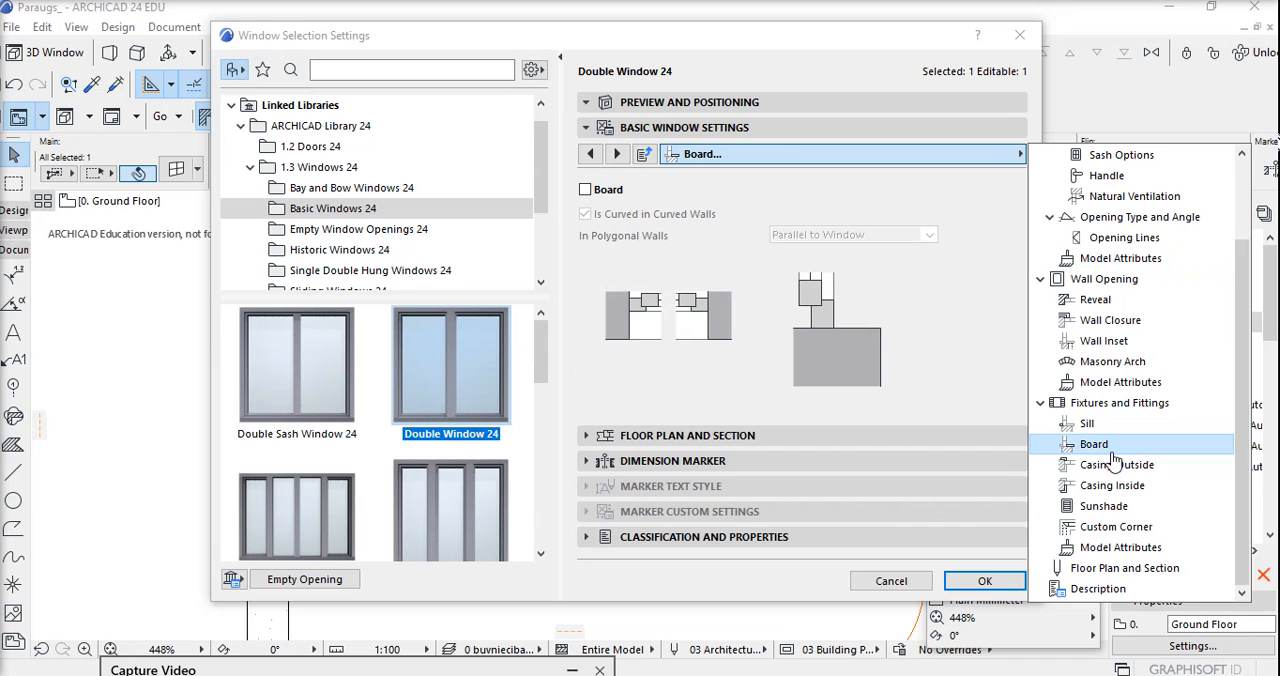
click(587, 190)
click(586, 190)
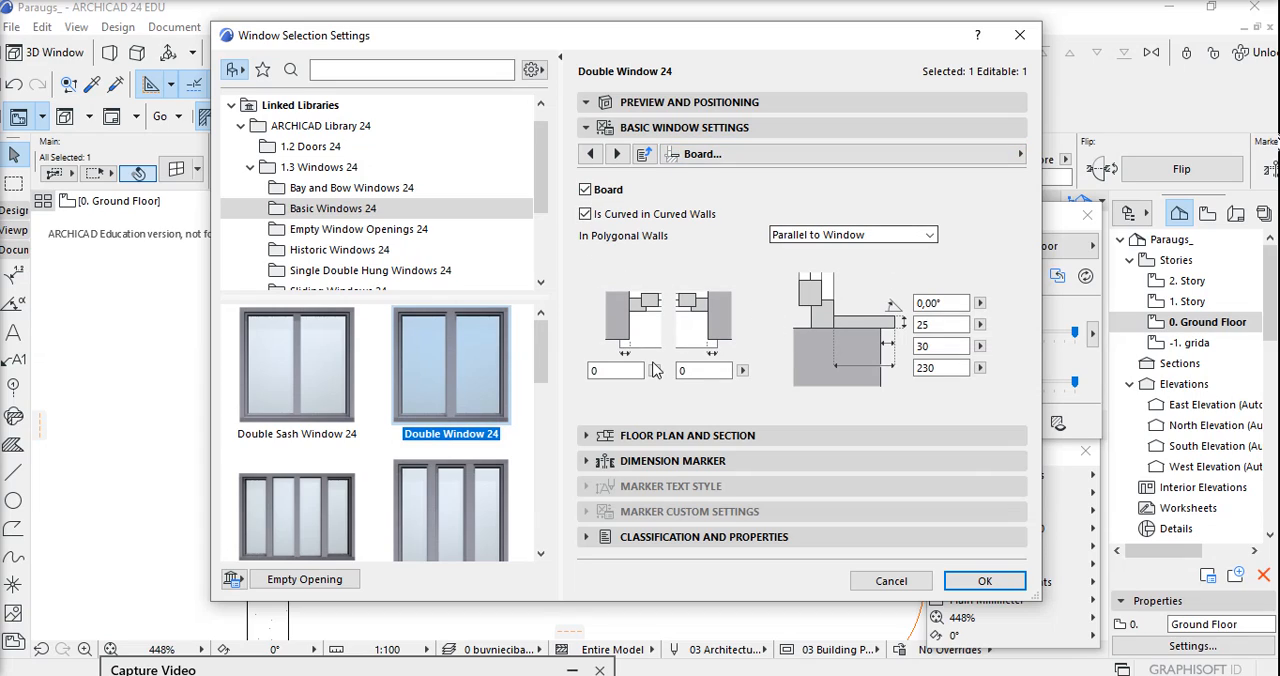
click(590, 372)
text(100)
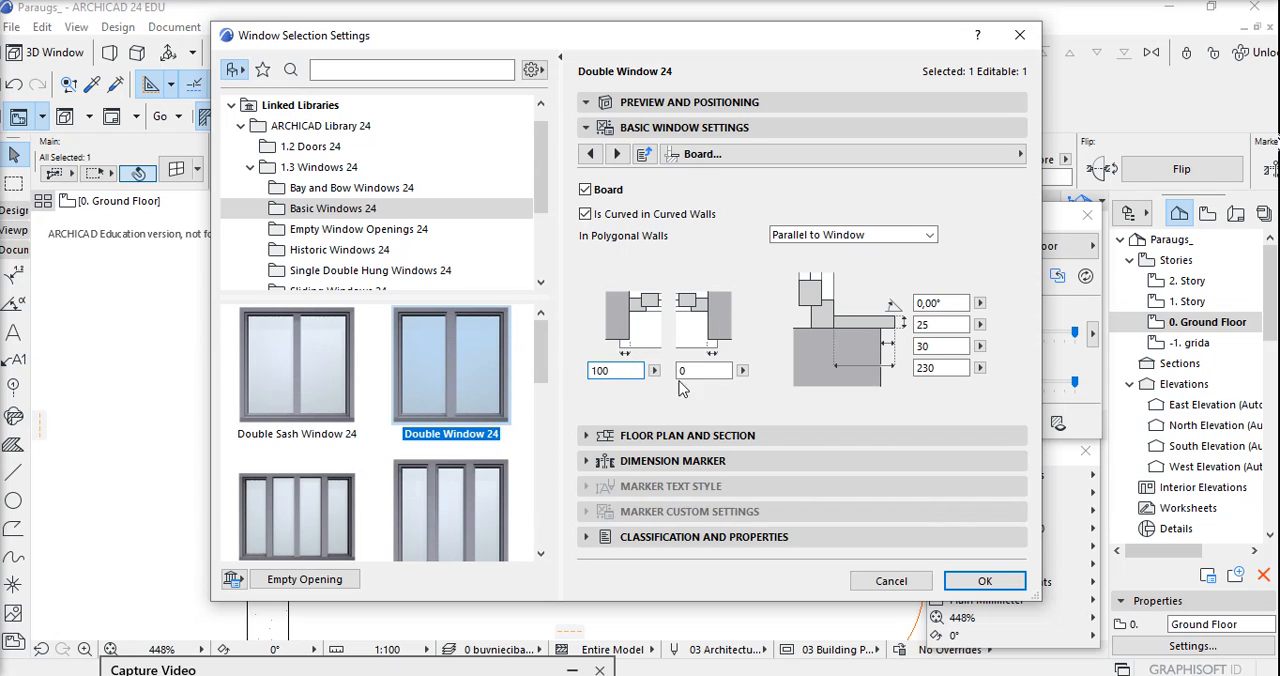
key(Tab)
text(100)
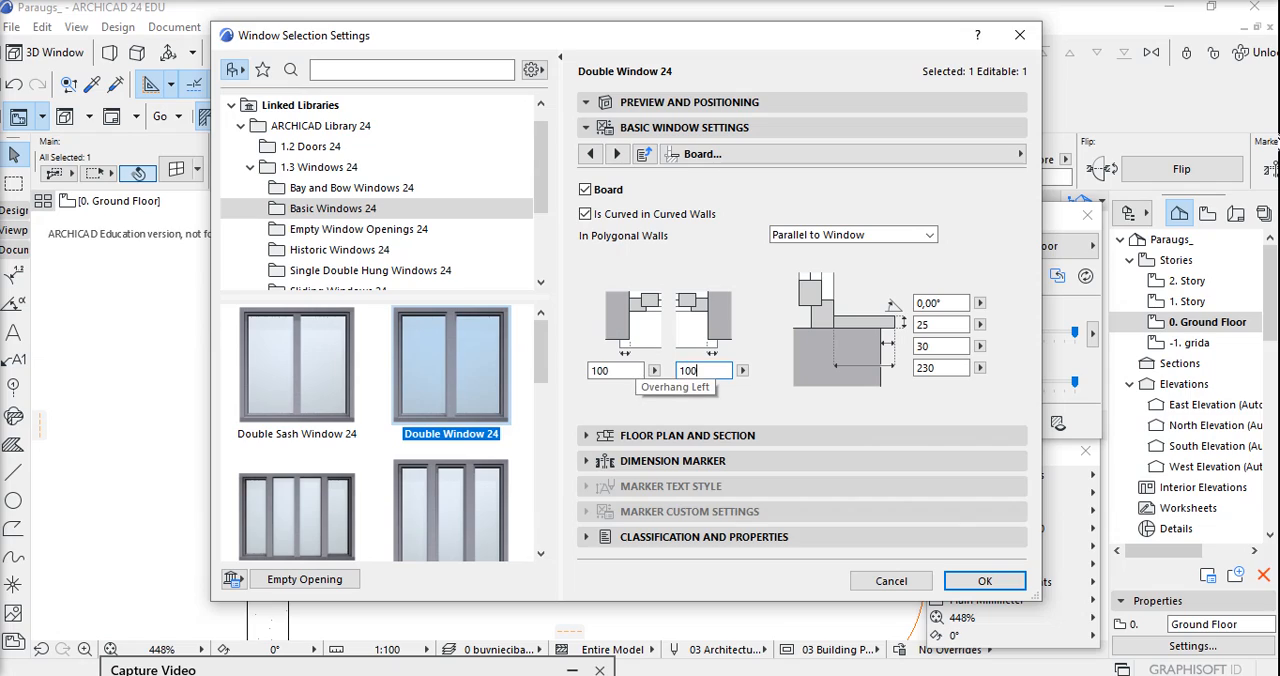
Review the board's overhang, depth and thickness values.
click(950, 350)
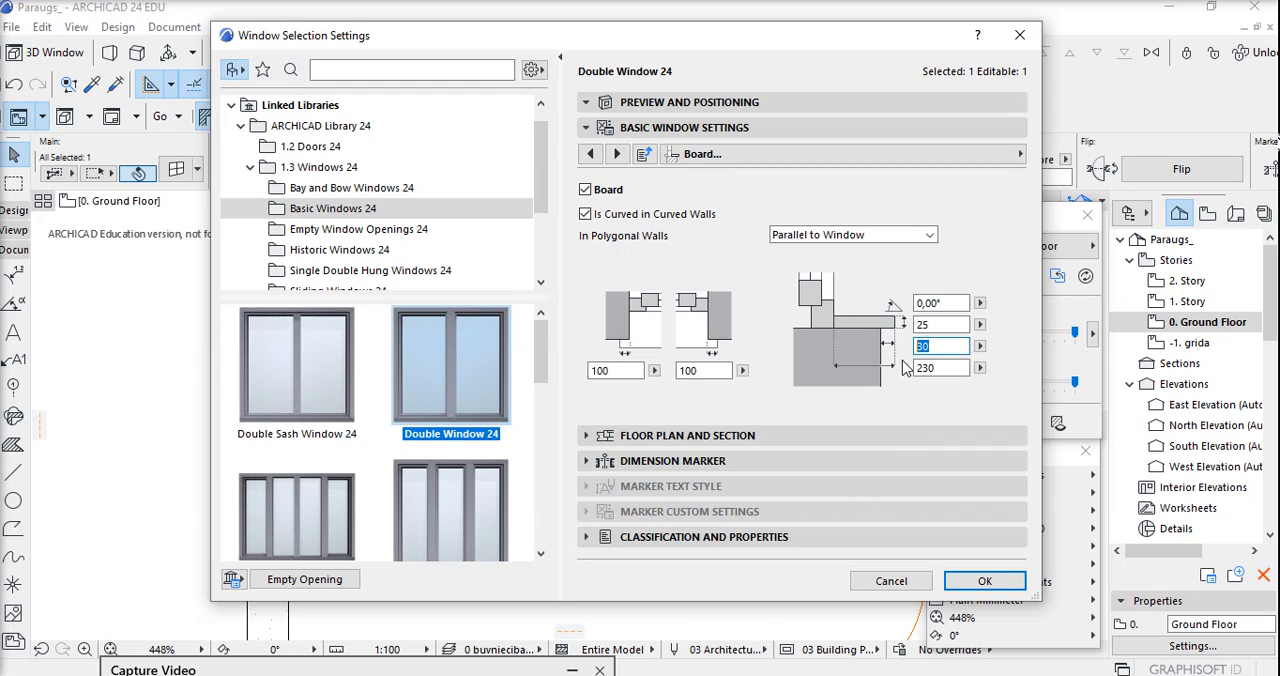
click(945, 368)
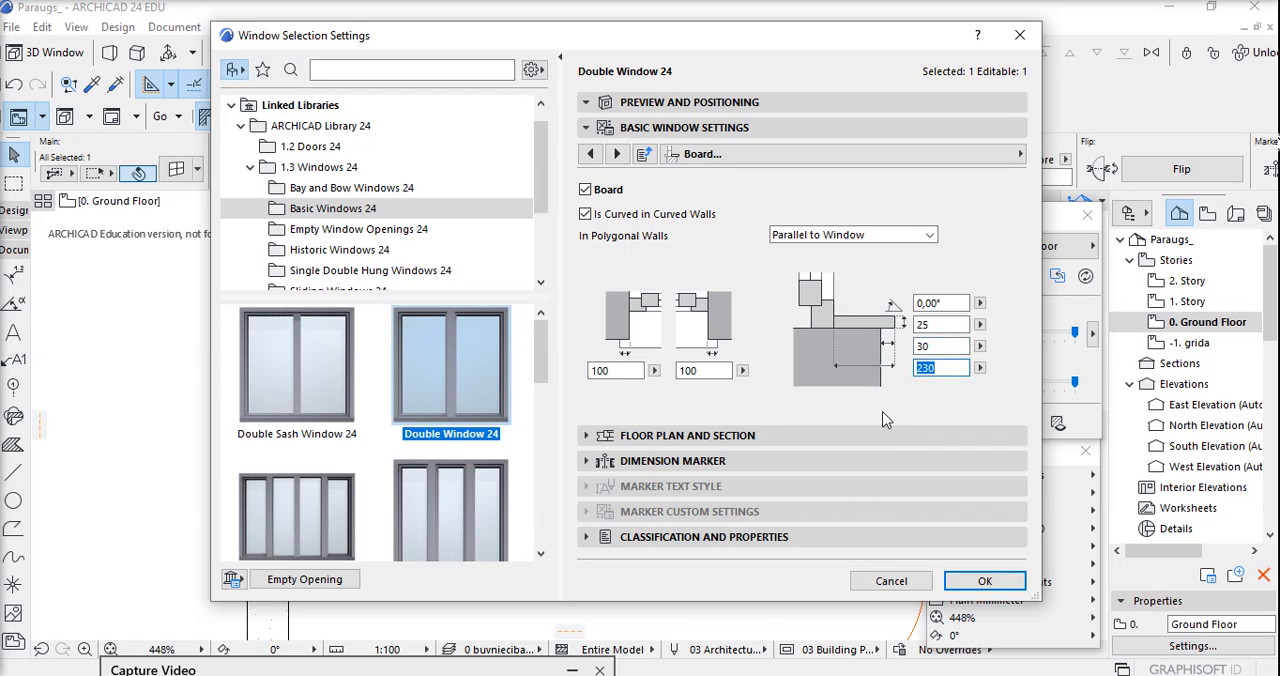
click(940, 324)
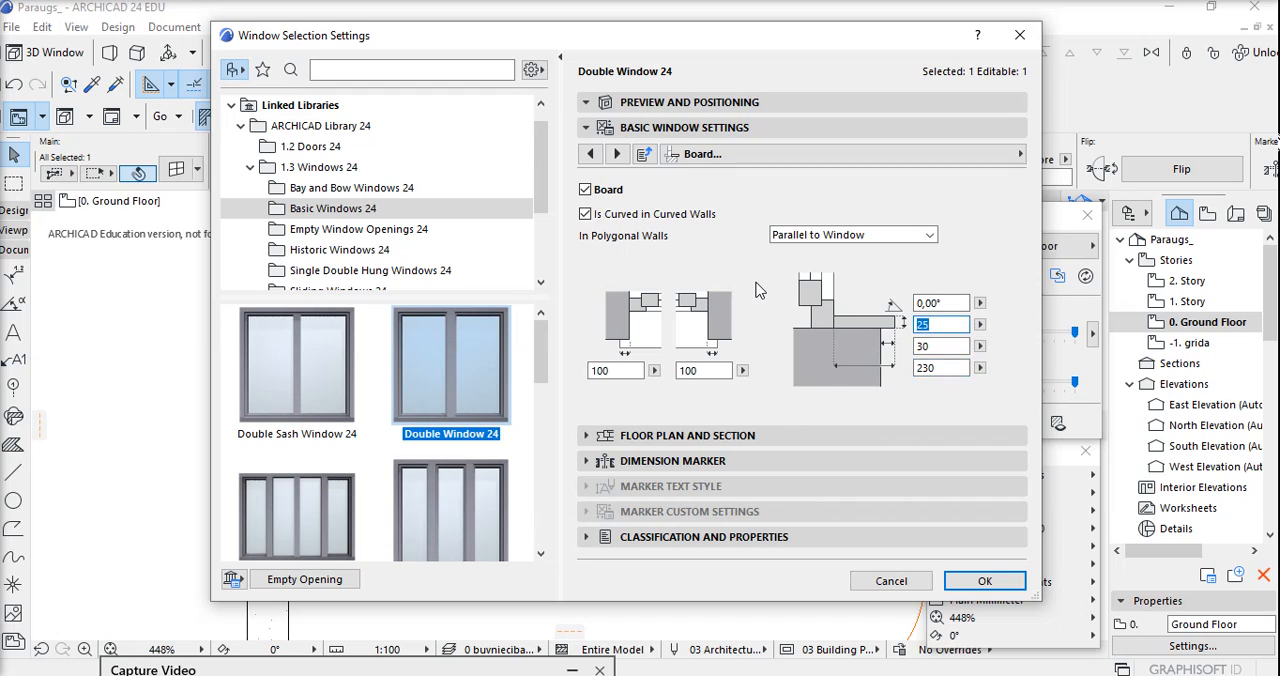
click(763, 160)
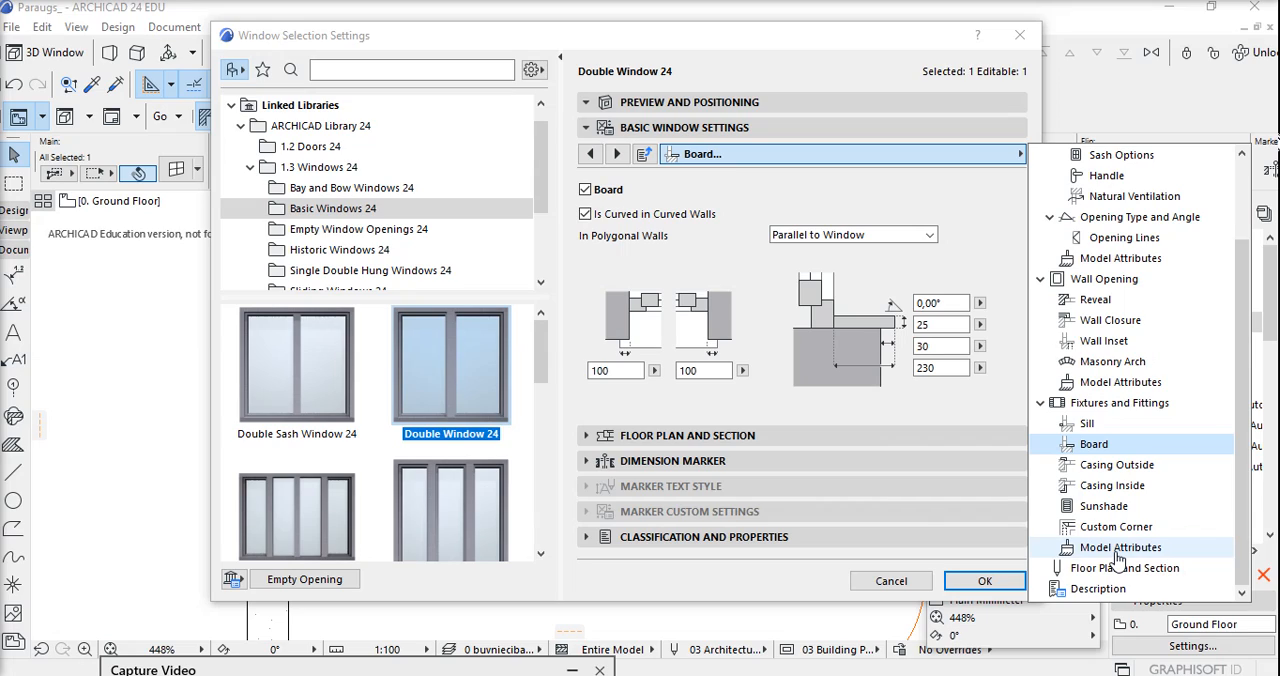
drag(460, 667, 463, 653)
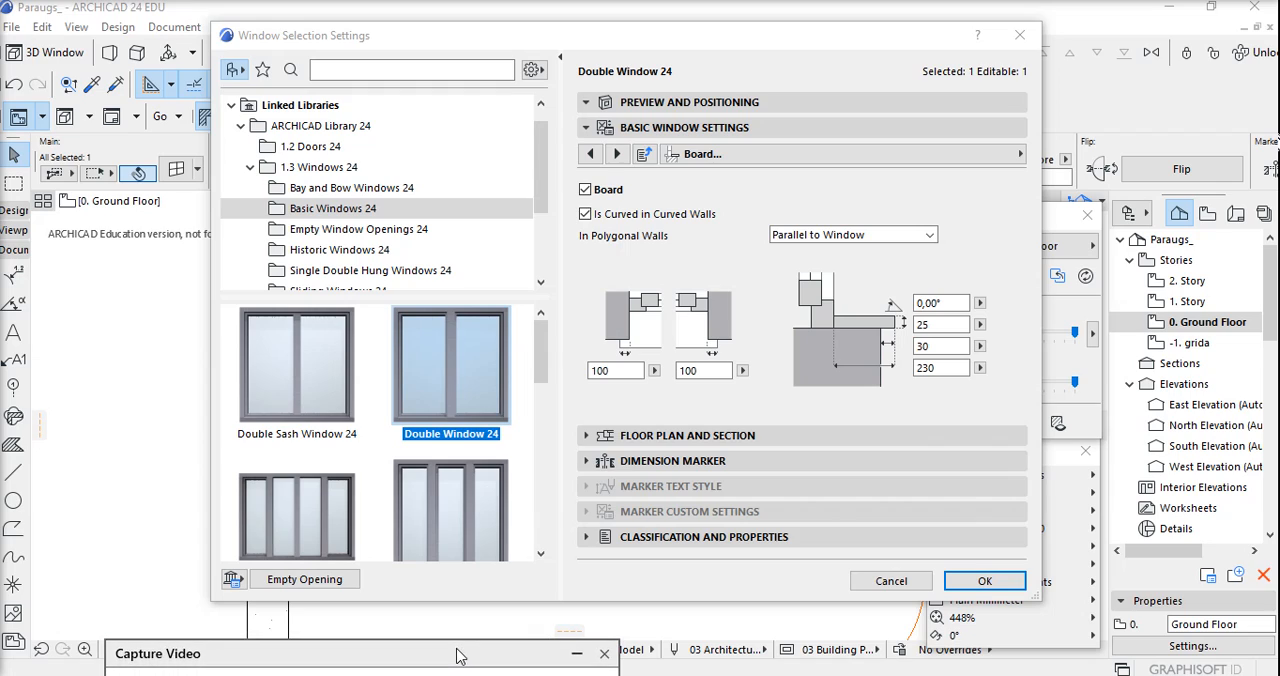
Set the window board's surface to Paint - Glossy White in the Fixtures and Fittings model attributes.
click(1010, 154)
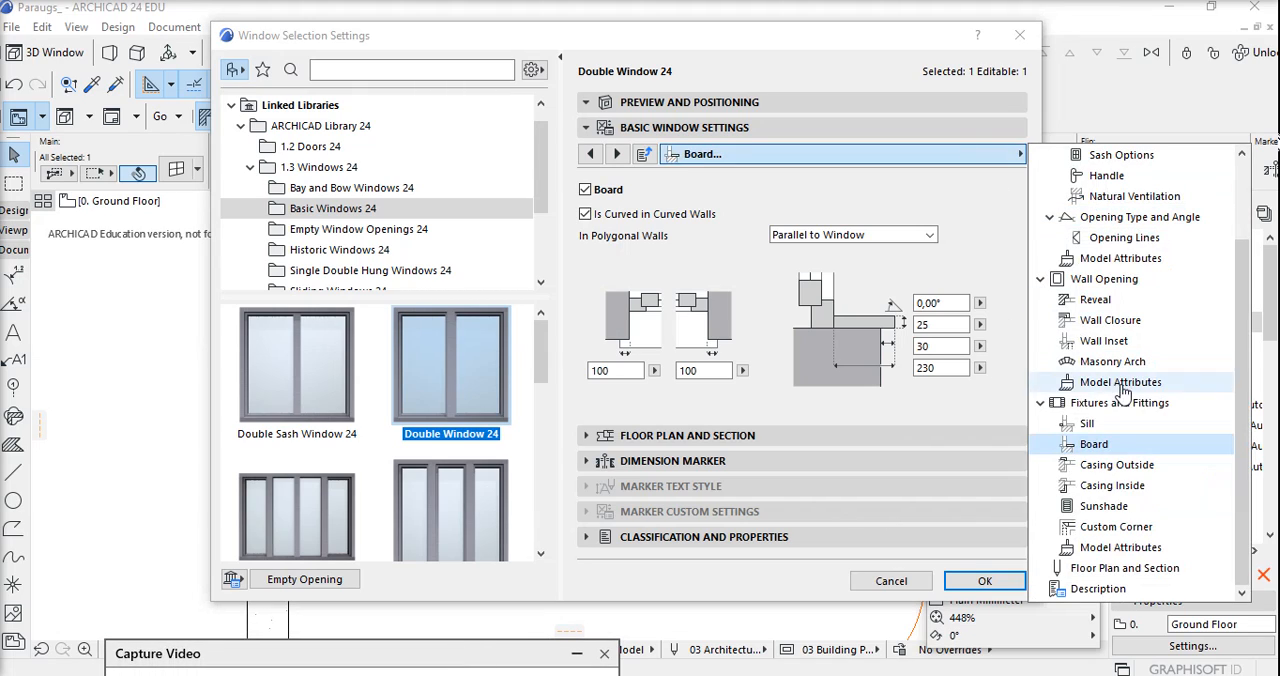
click(1121, 552)
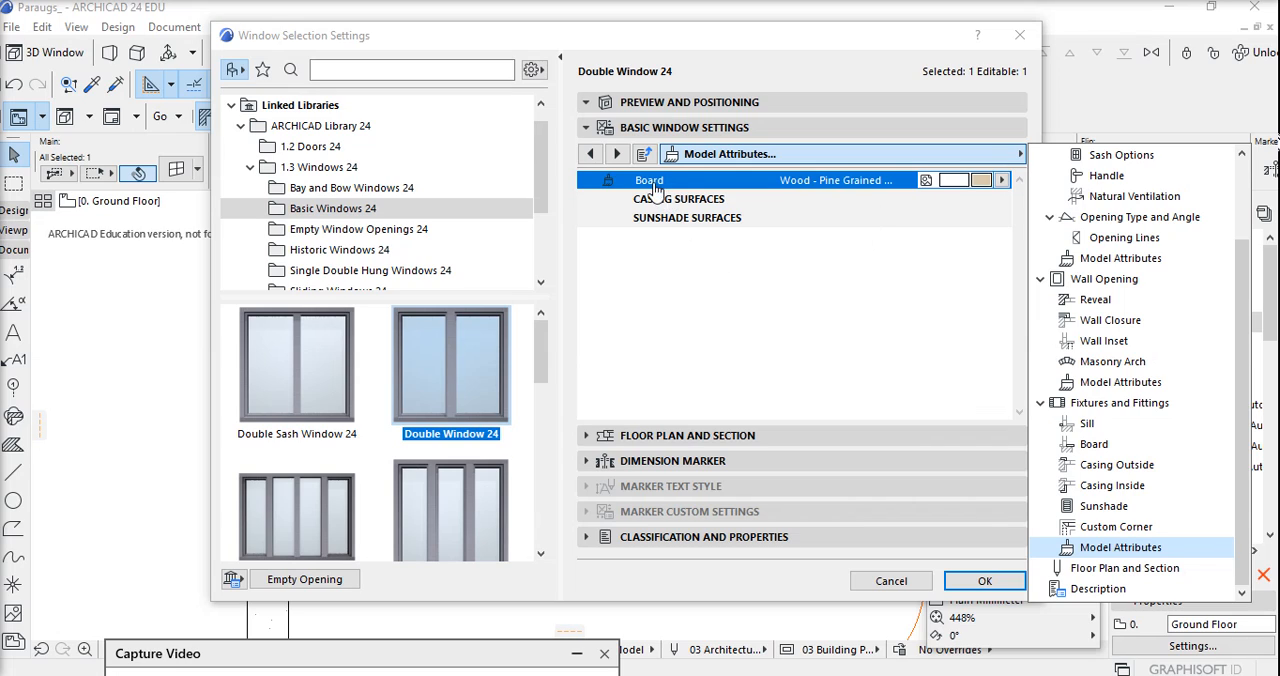
click(1004, 181)
click(1004, 181)
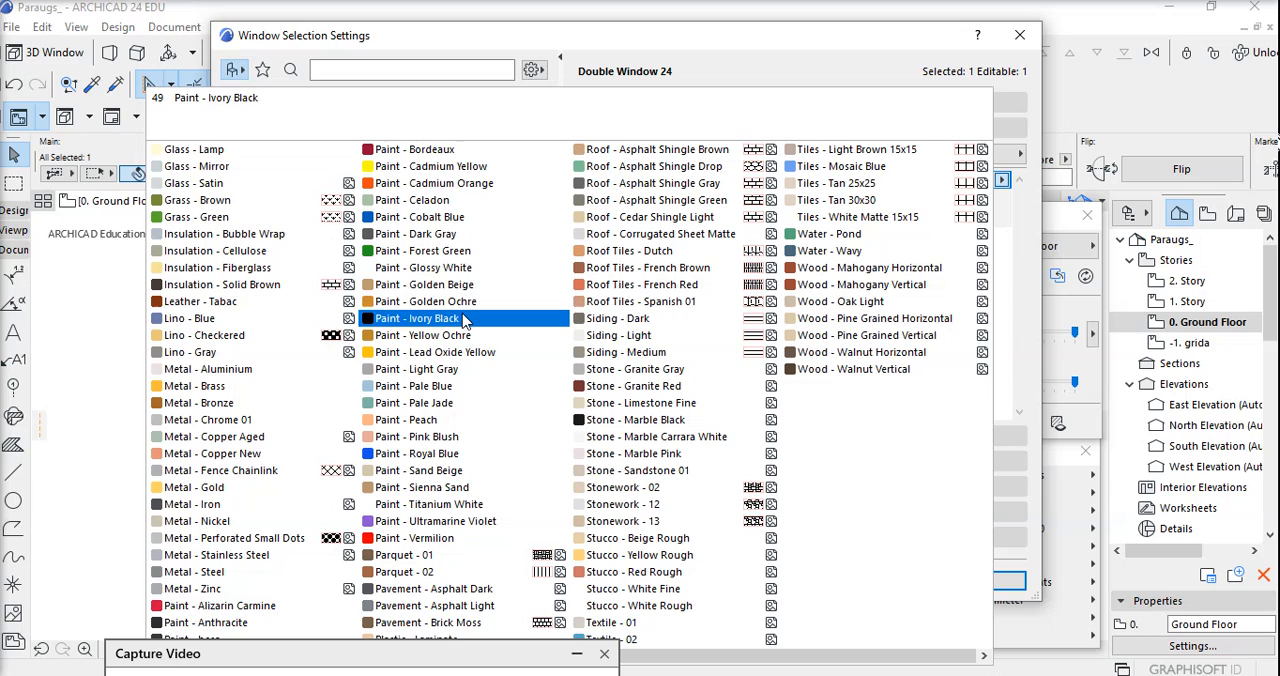
click(459, 270)
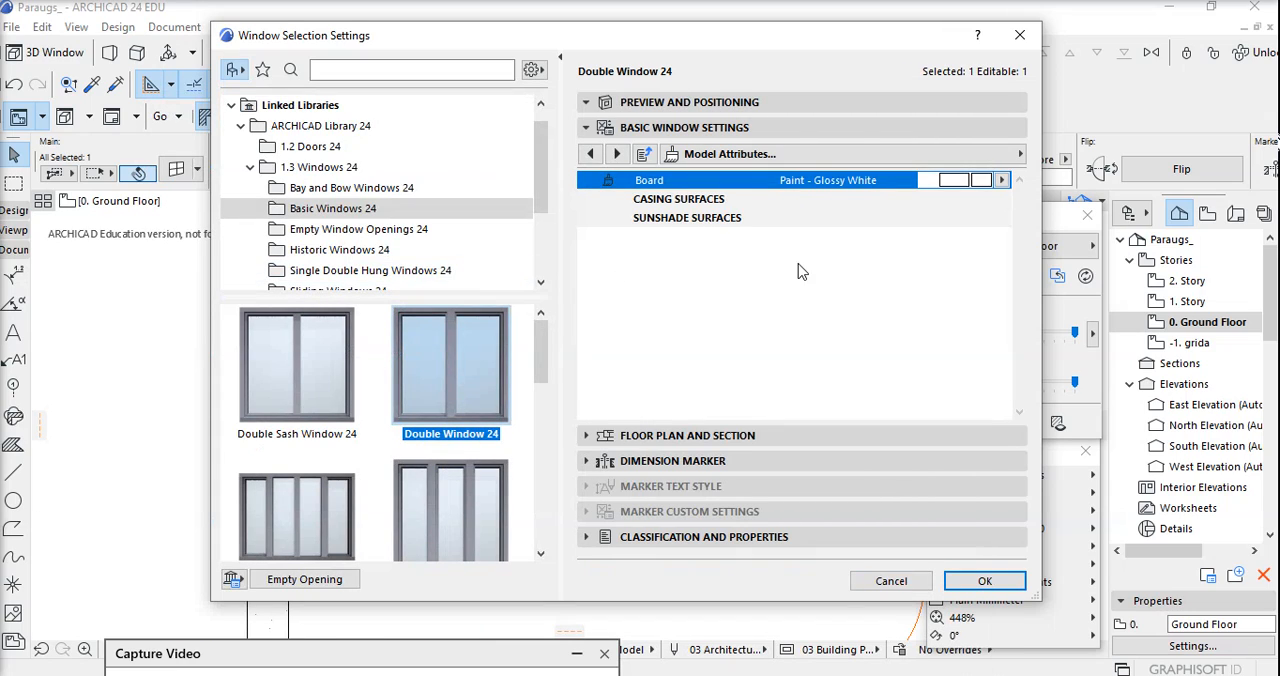
Add a Style 9 handle to the double window and apply the window settings.
click(805, 162)
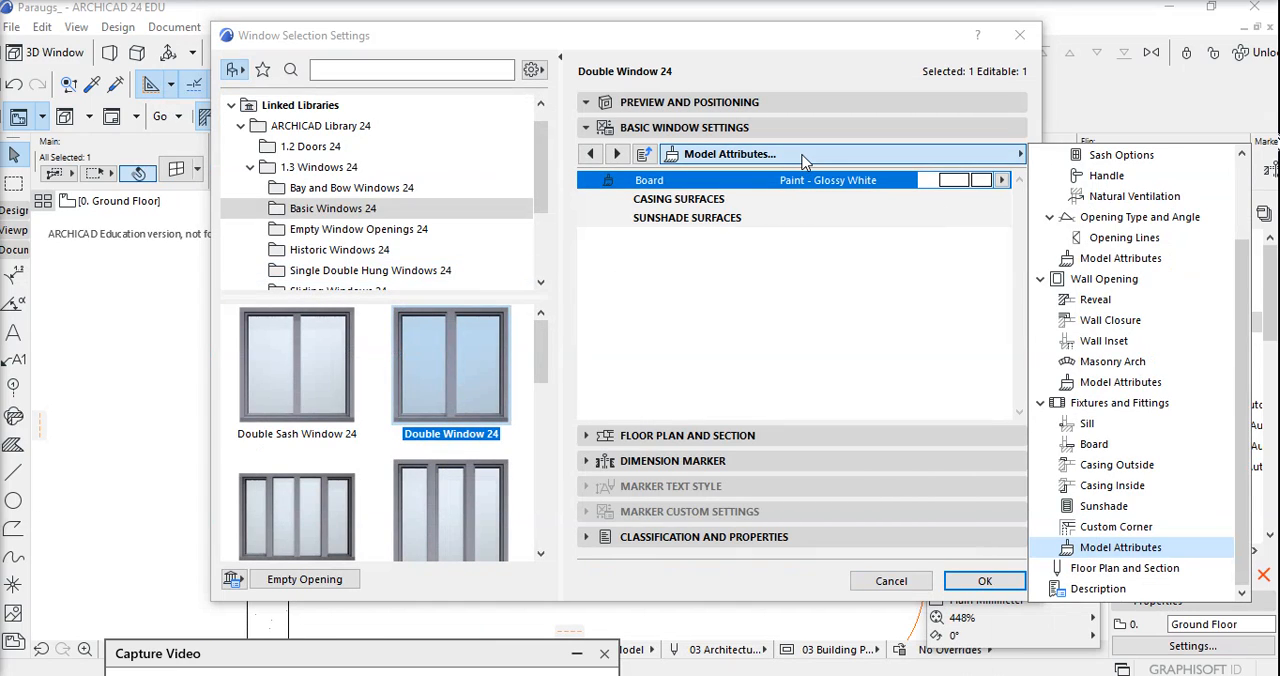
scroll(1090, 340, up, 5)
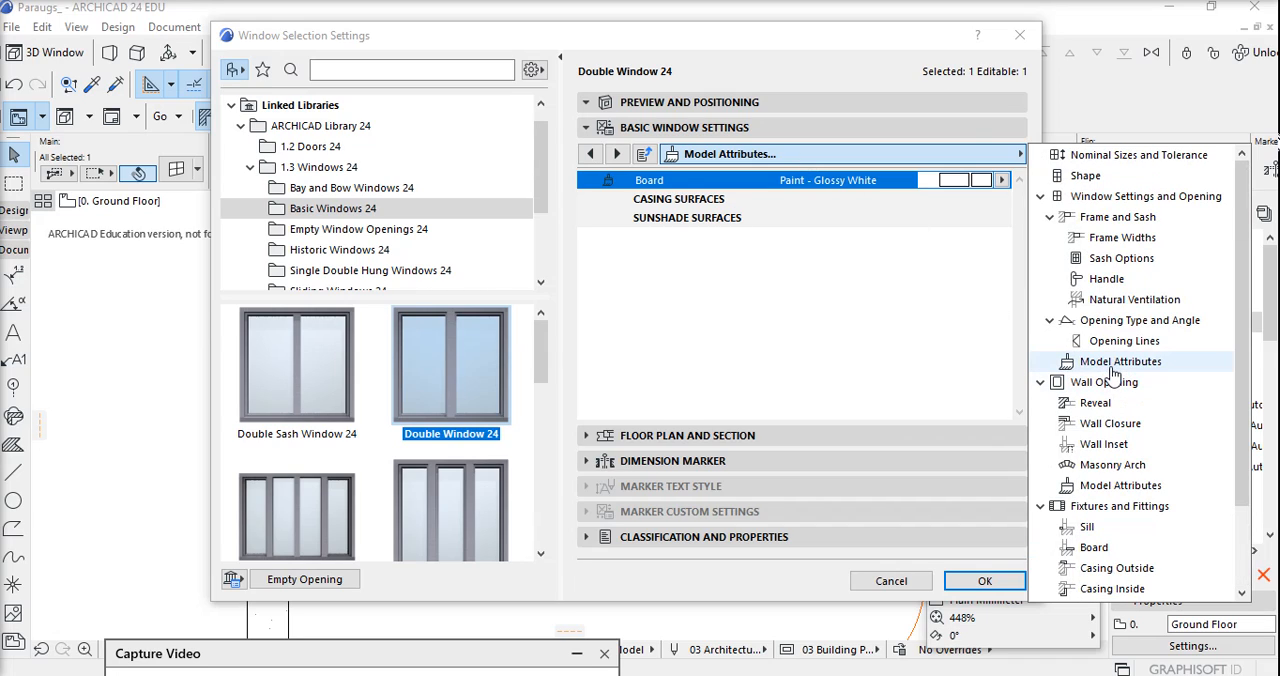
click(1112, 281)
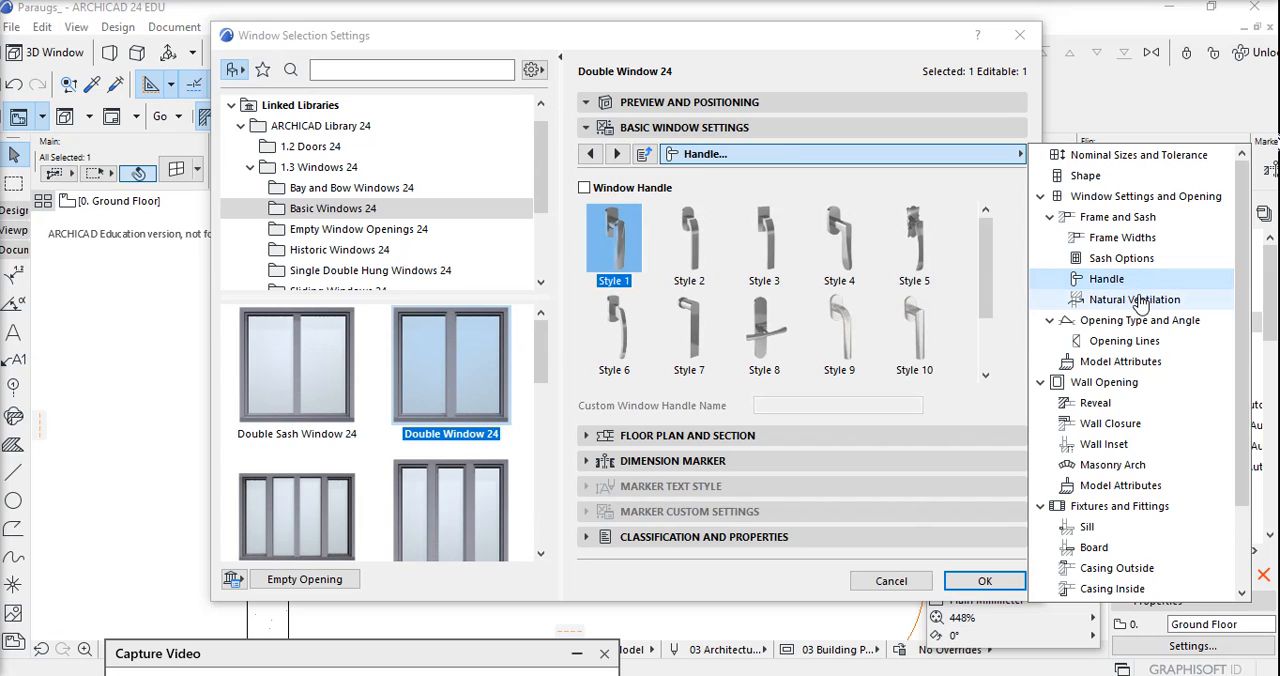
click(585, 193)
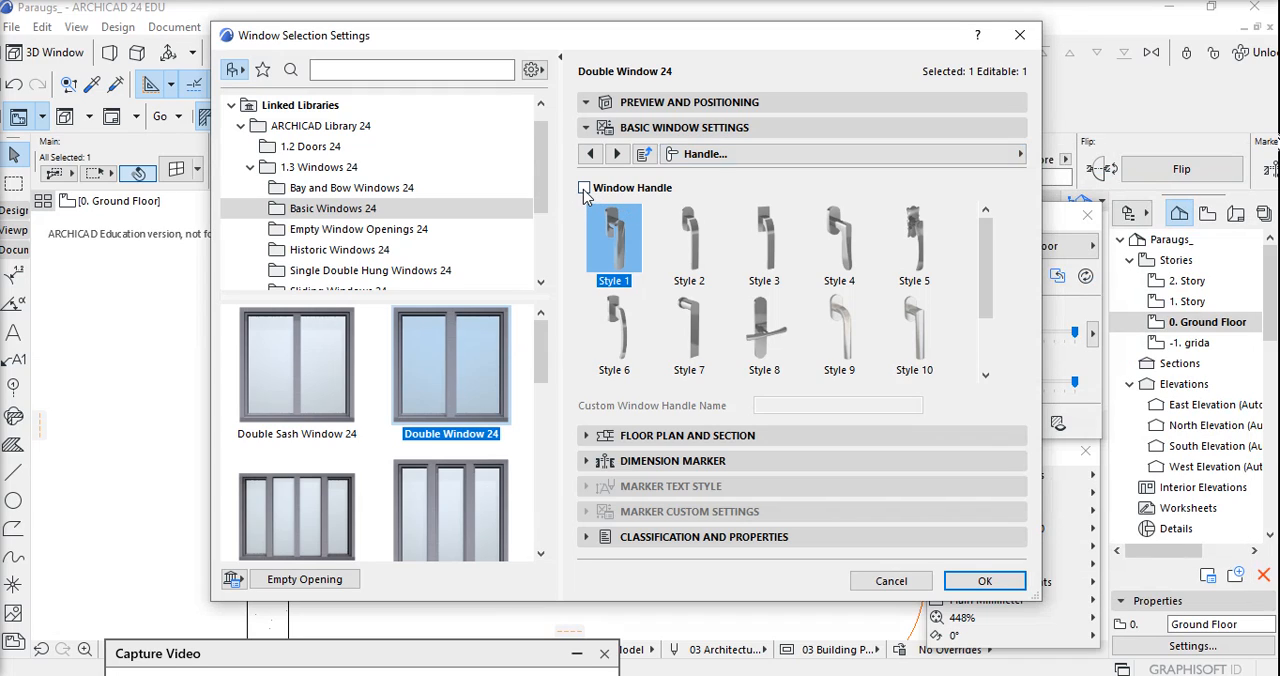
click(585, 190)
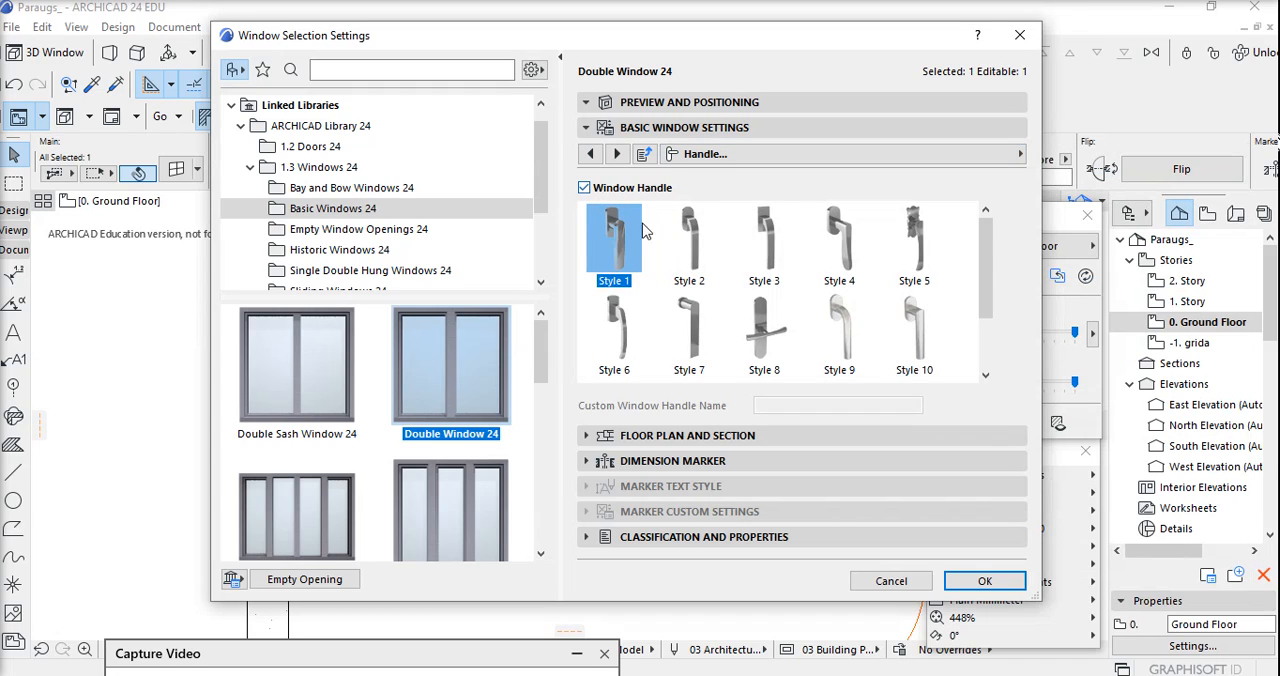
click(839, 328)
scroll(874, 316, down, 1)
scroll(874, 316, up, 1)
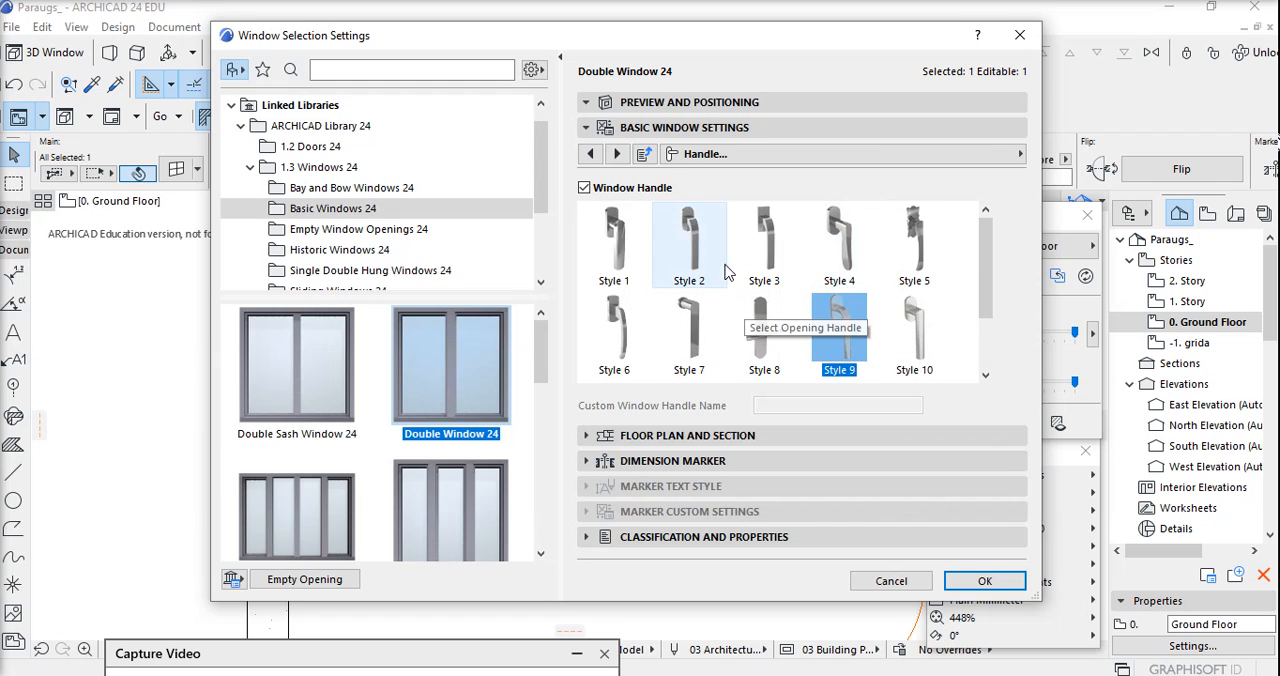
click(590, 104)
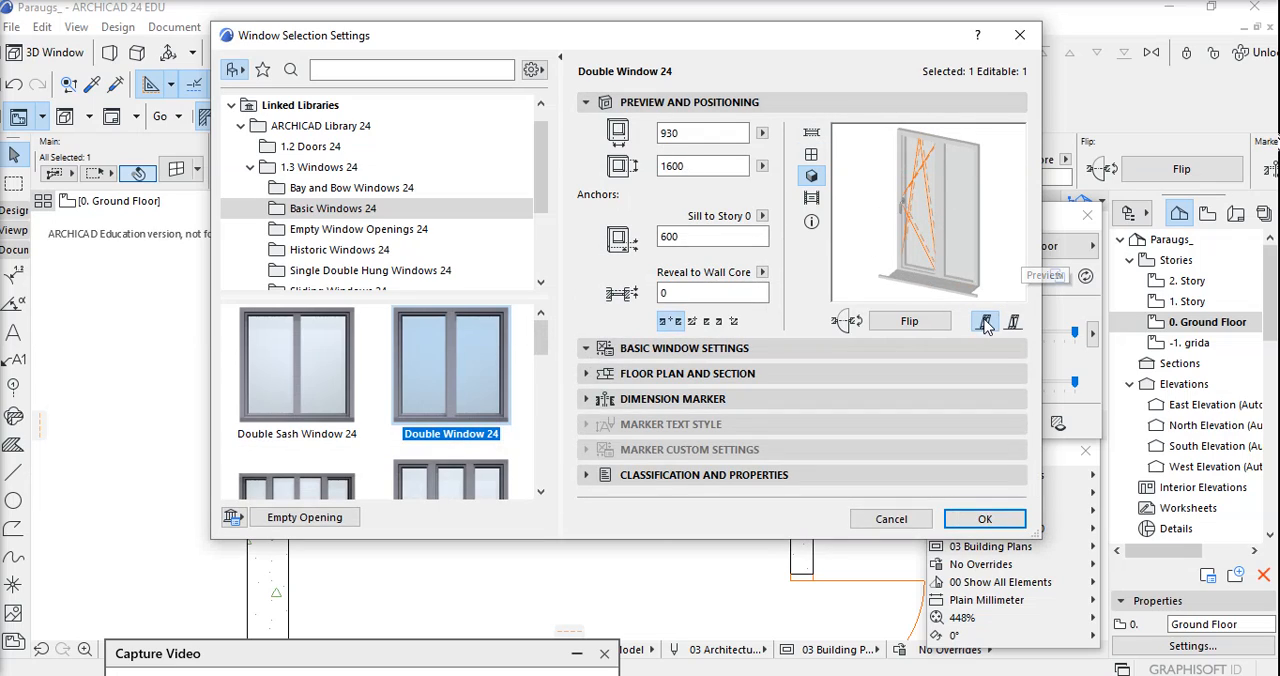
click(980, 521)
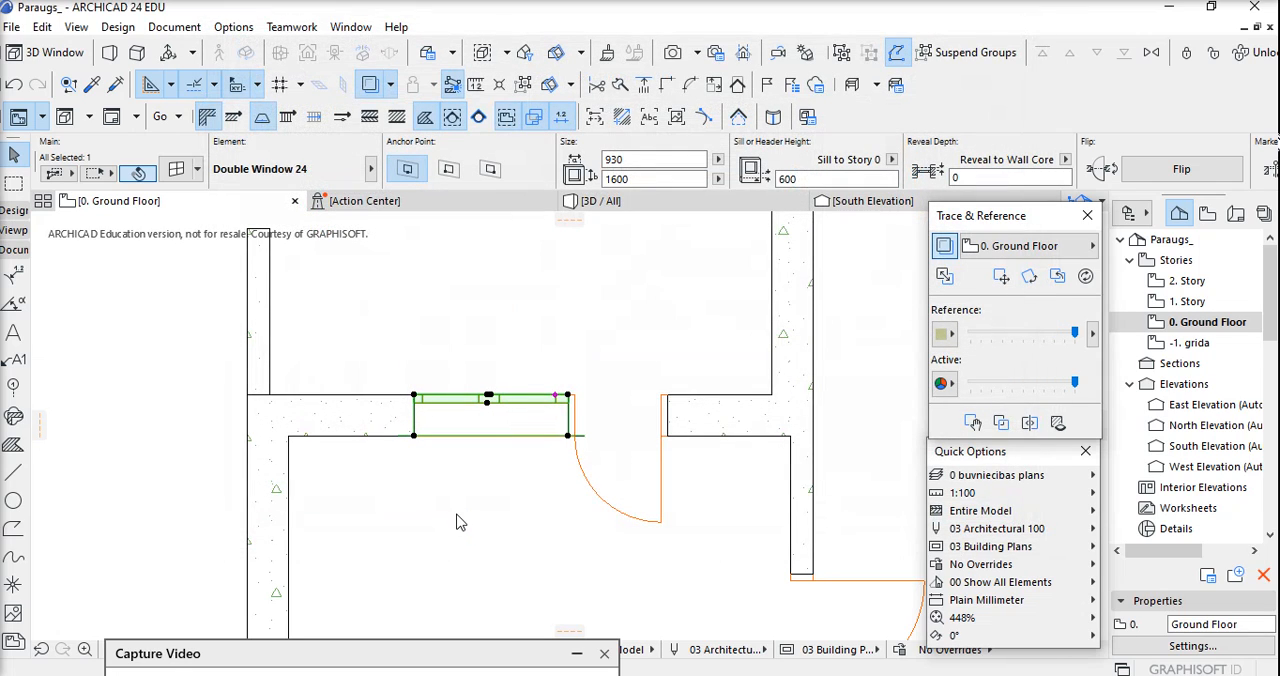
Inspect the edited double window in the 3D view from inside the room.
click(436, 495)
key(F3)
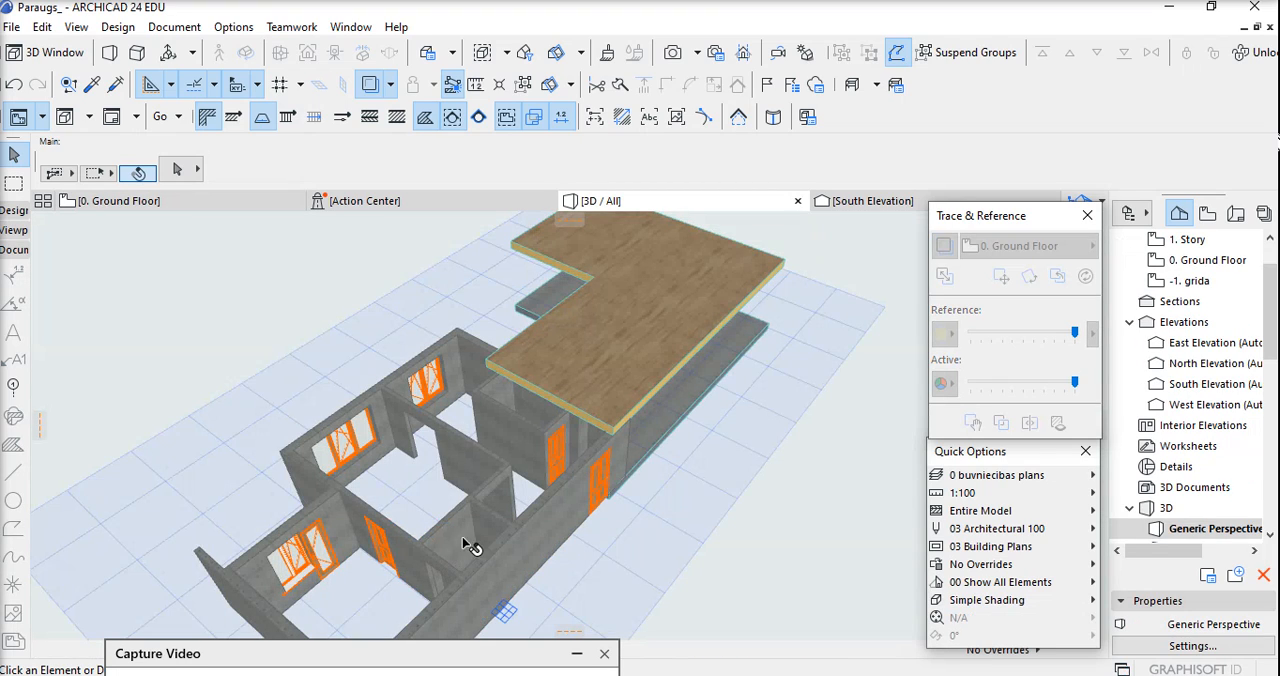
shift+middle_drag(471, 543, 454, 469)
scroll(454, 469, up, 10)
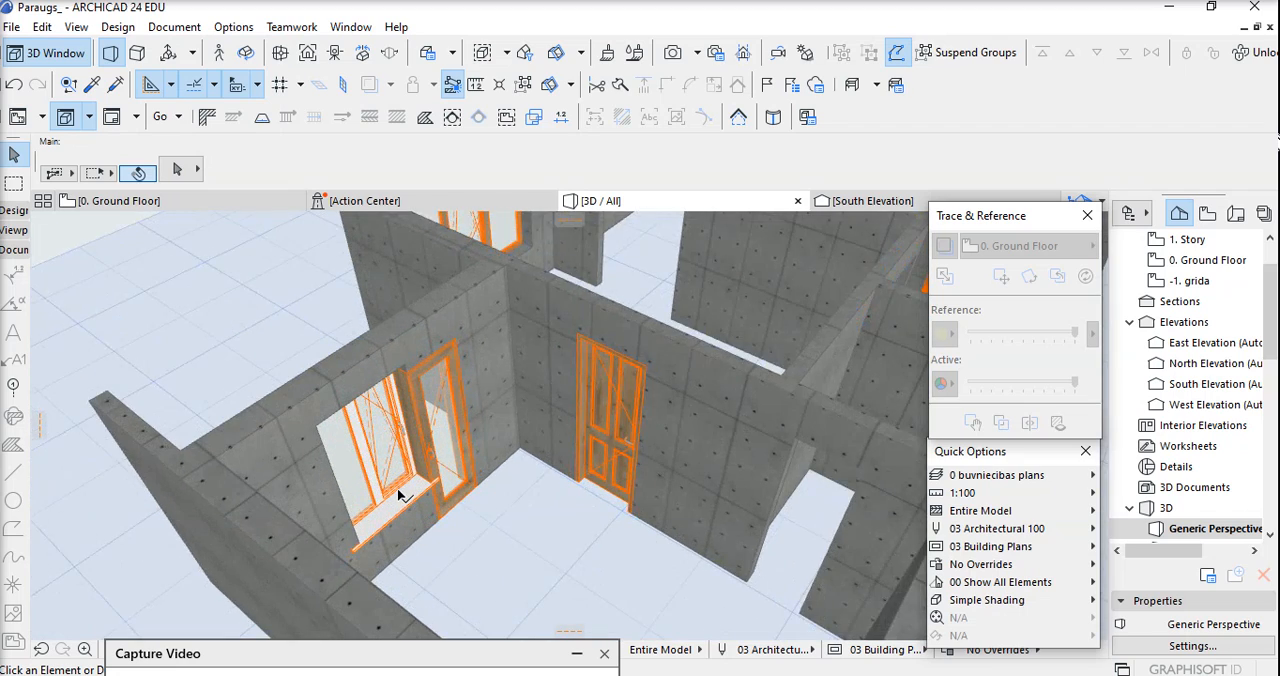
scroll(391, 420, up, 2)
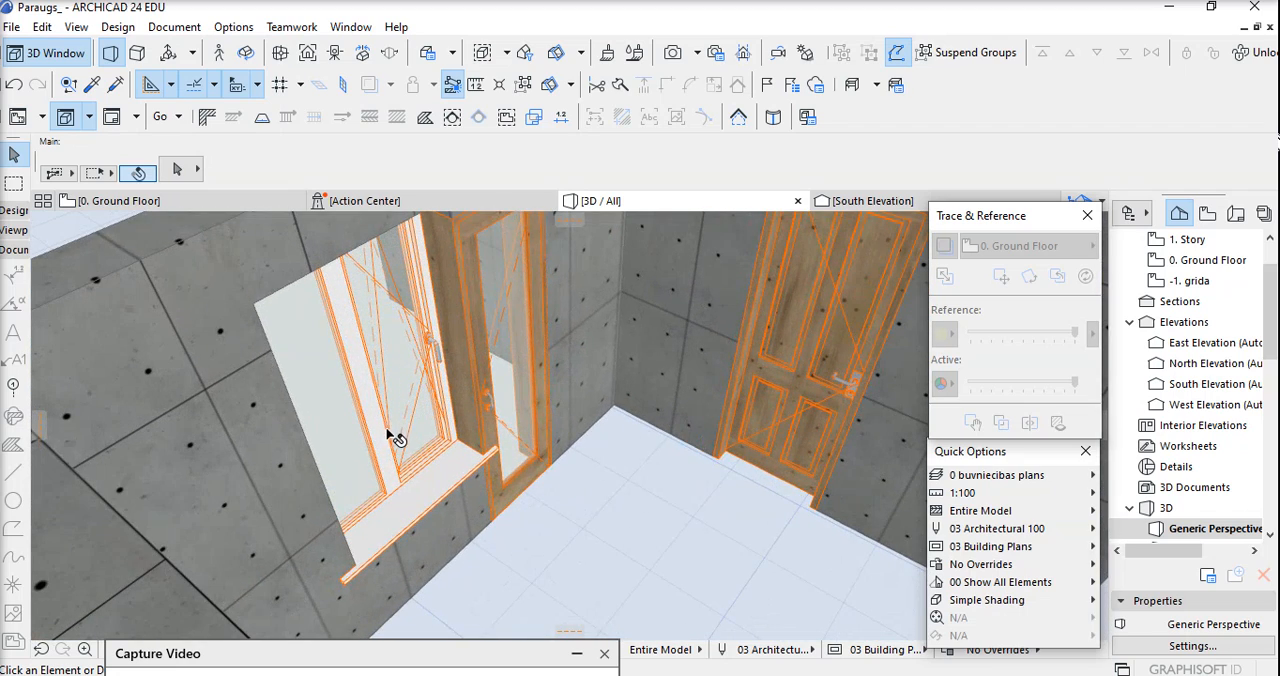
Replace the double window beside the glazed door with Window 24 from Basic Windows 24, keeping its size and sill height.
click(382, 428)
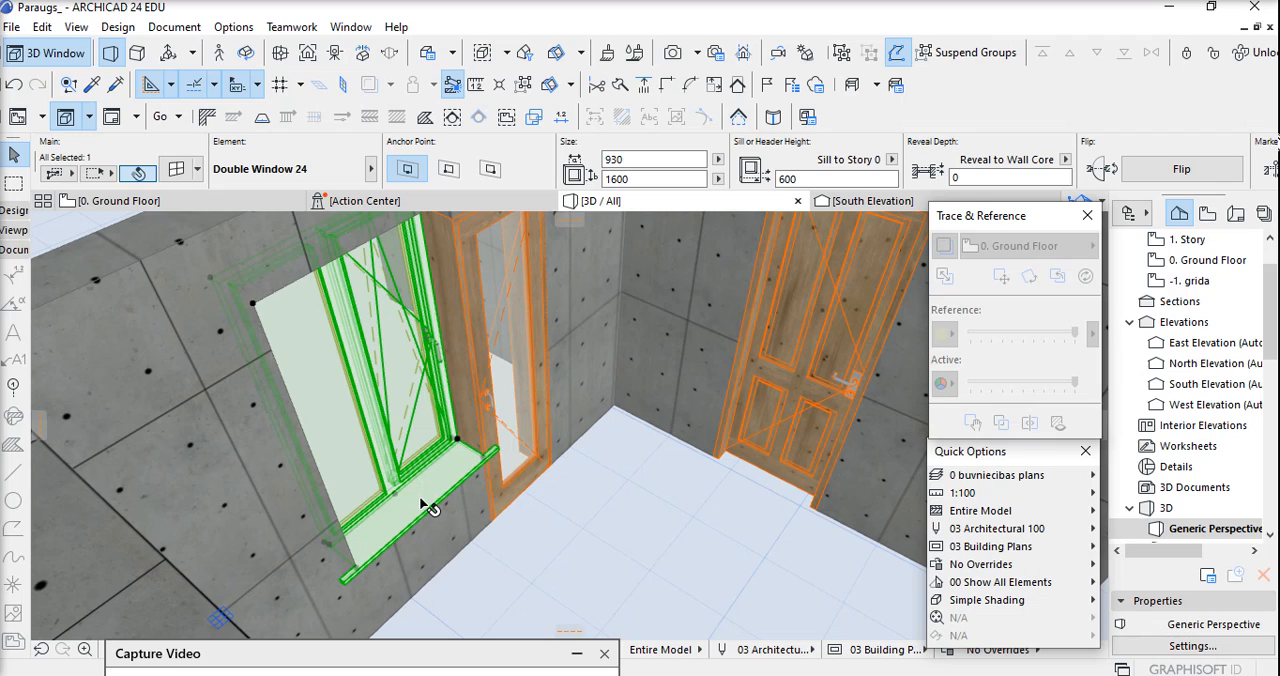
double_click(388, 381)
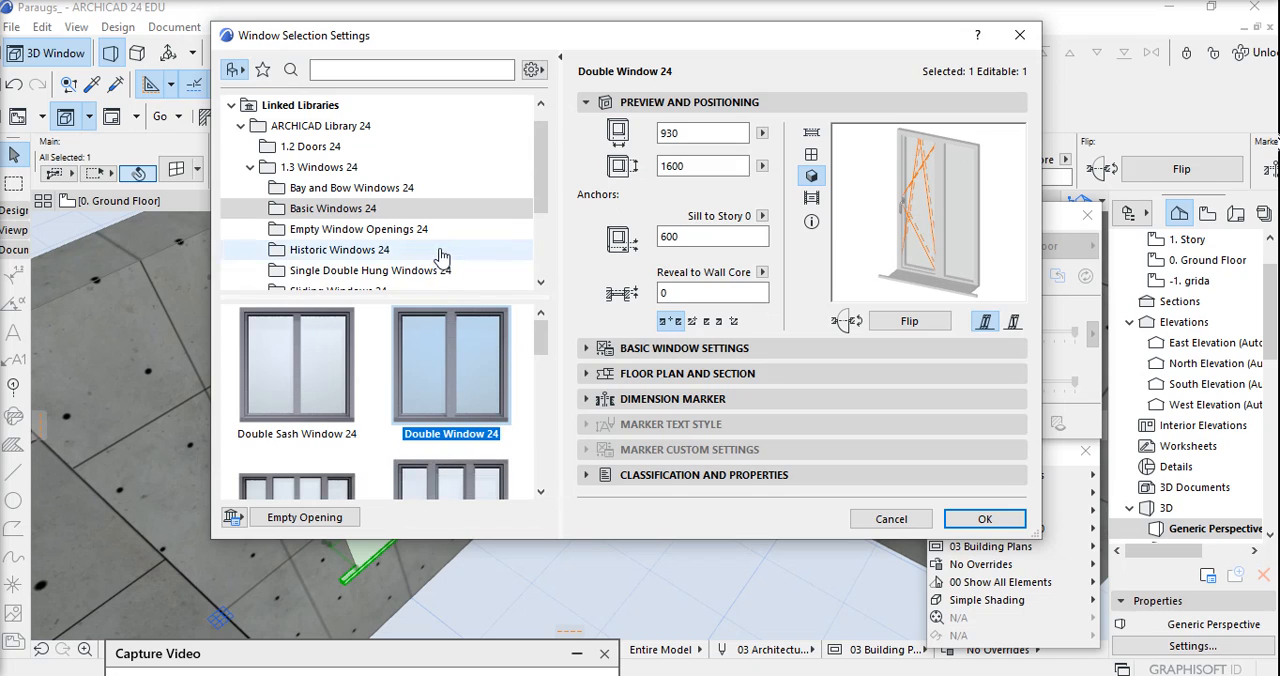
click(1026, 42)
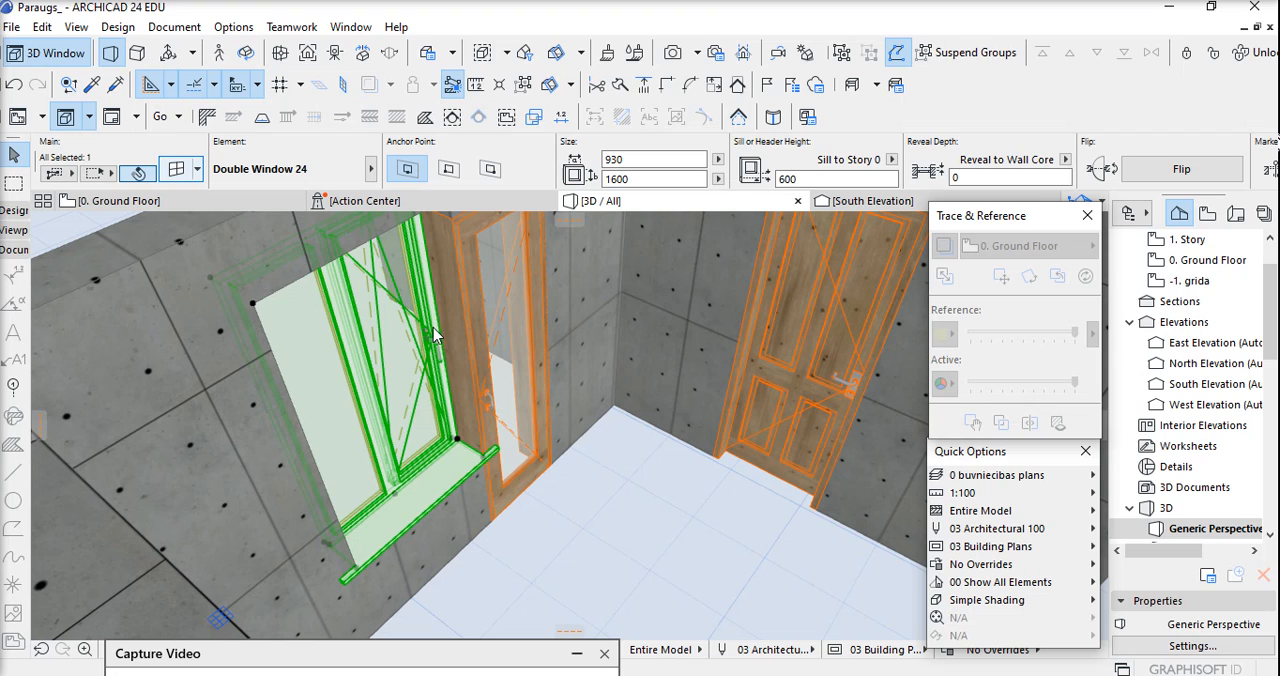
double_click(358, 556)
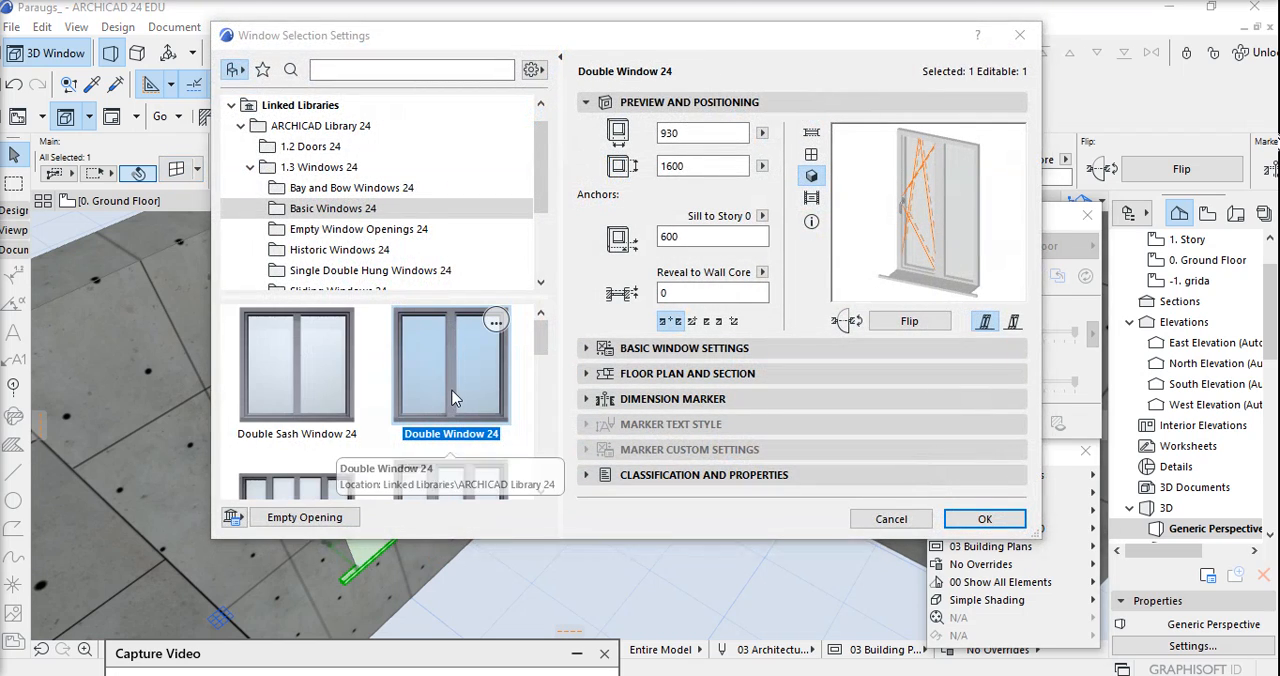
scroll(396, 400, down, 6)
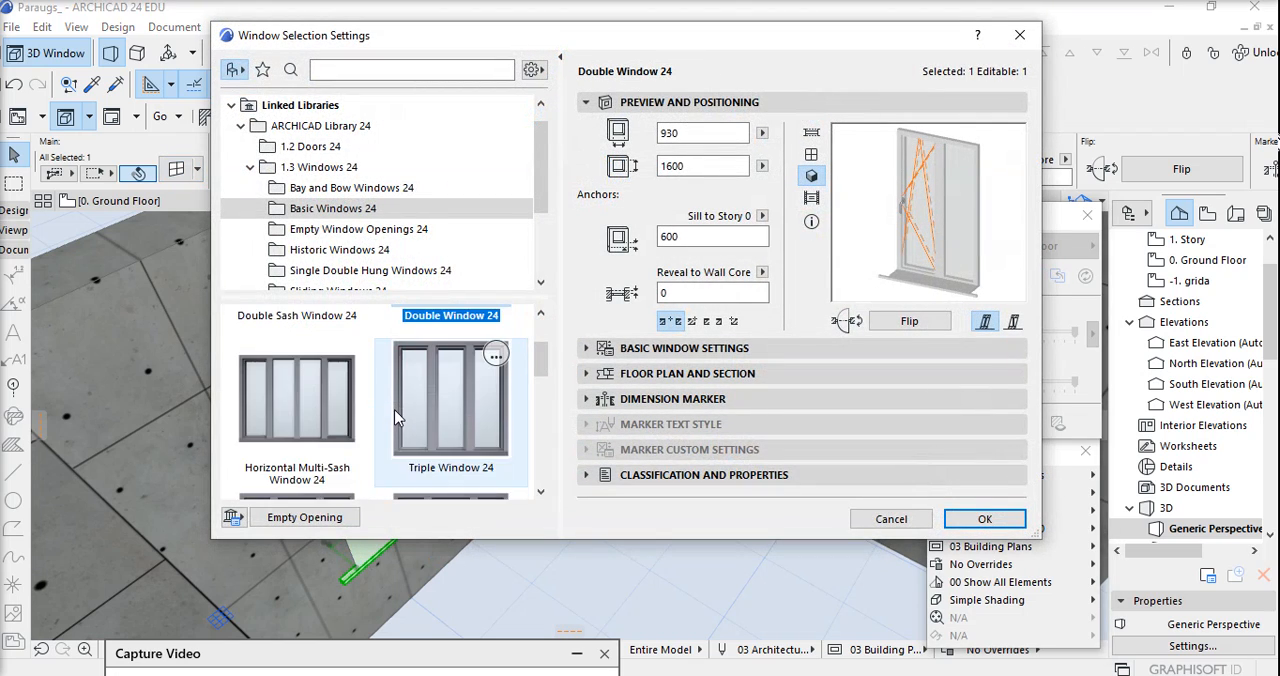
scroll(388, 436, down, 5)
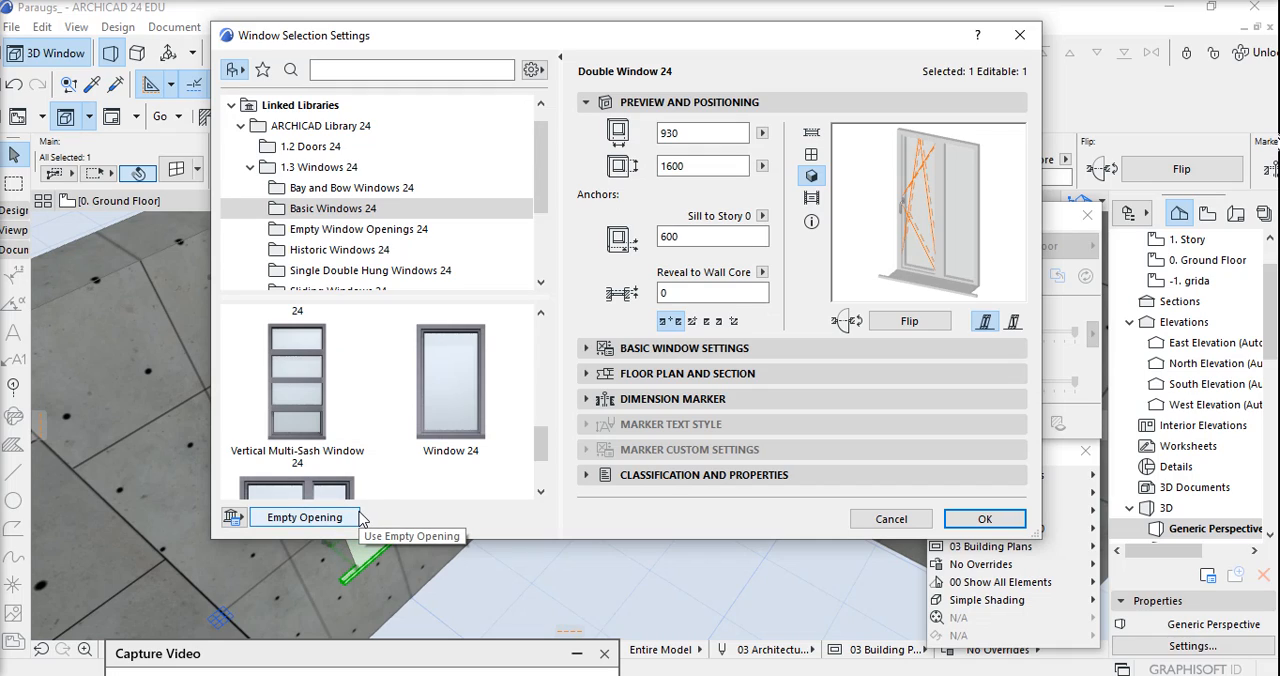
click(444, 386)
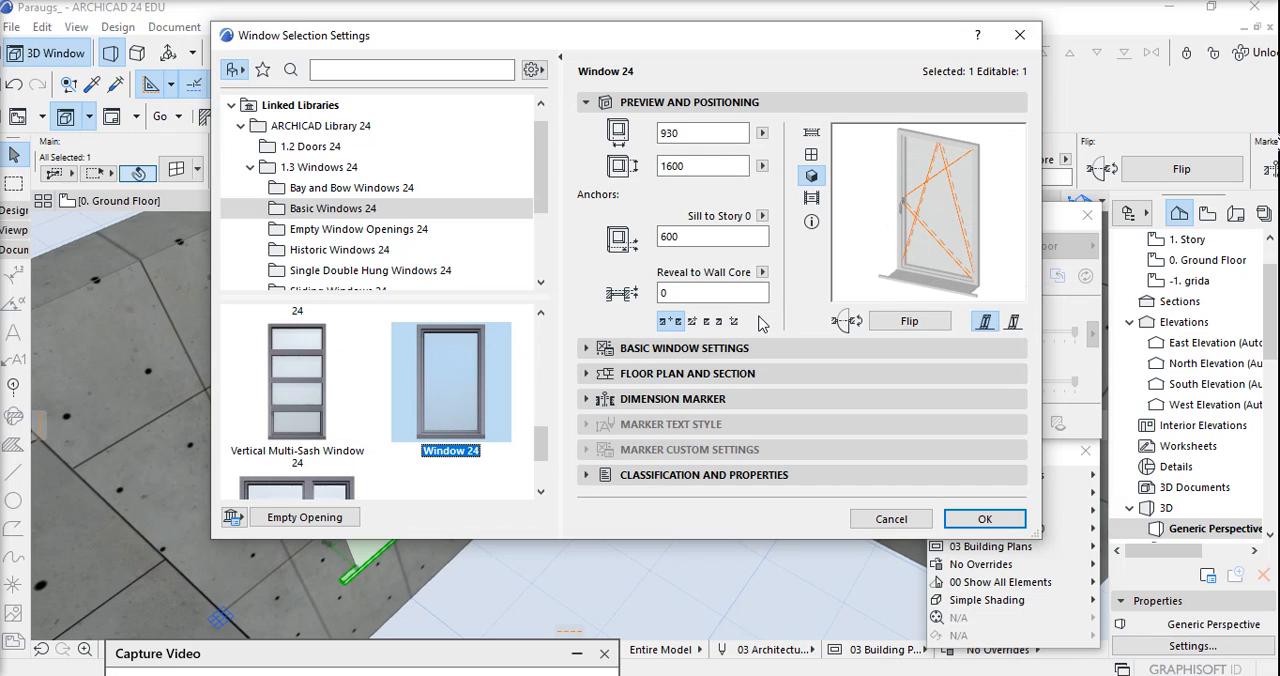
click(700, 134)
click(705, 166)
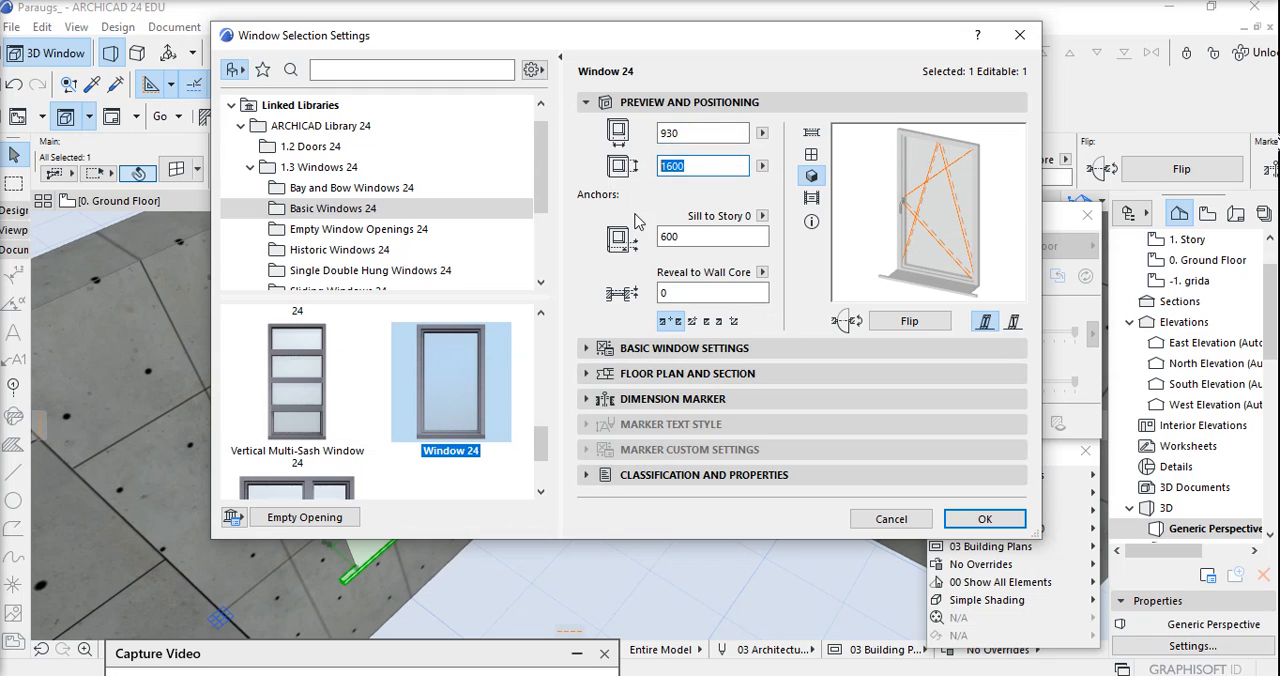
click(702, 238)
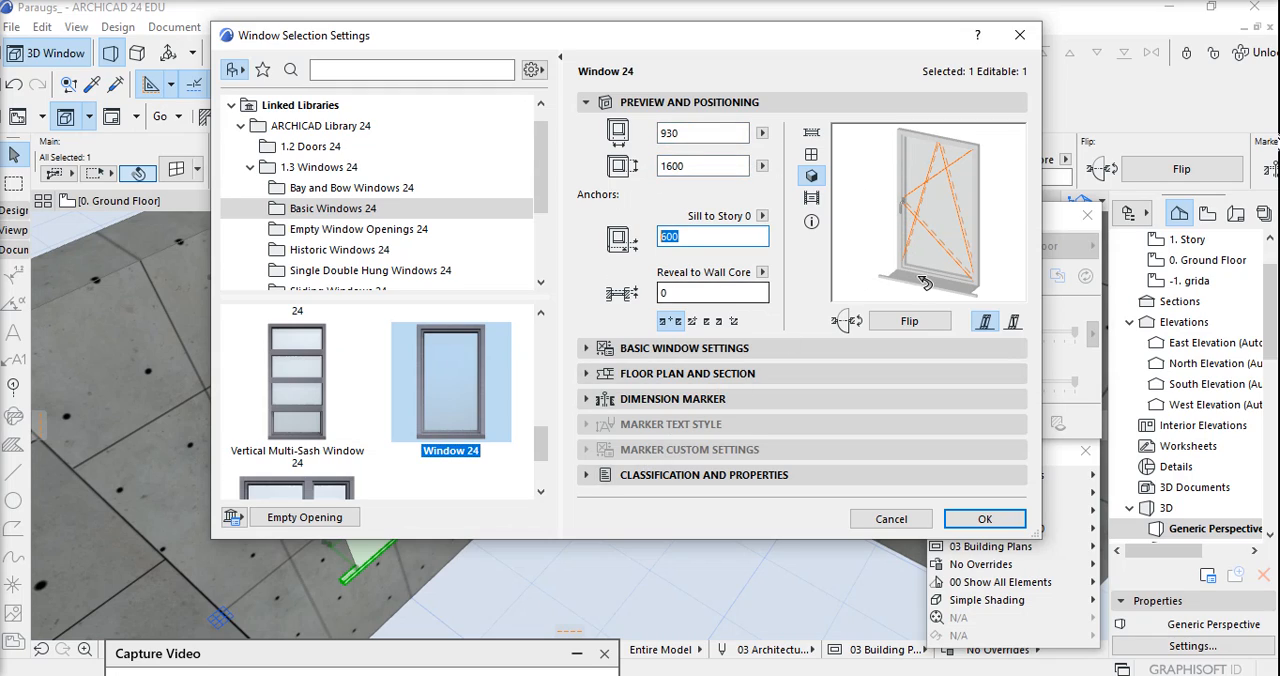
click(1008, 514)
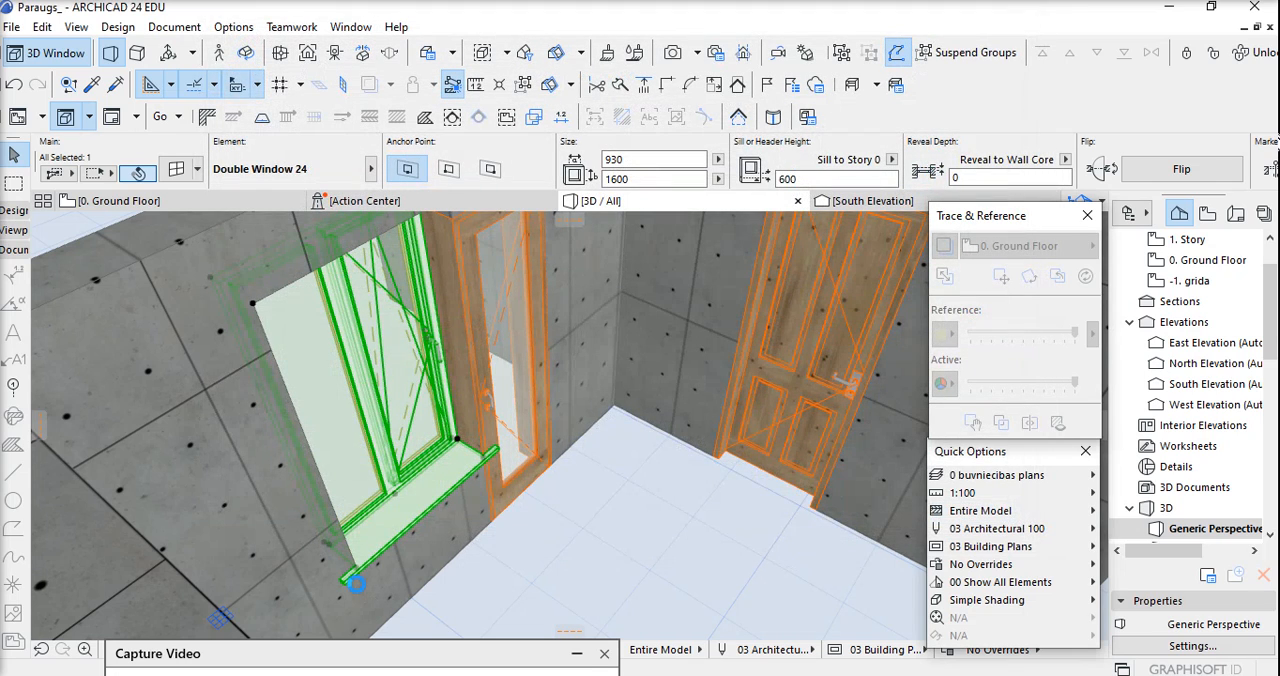